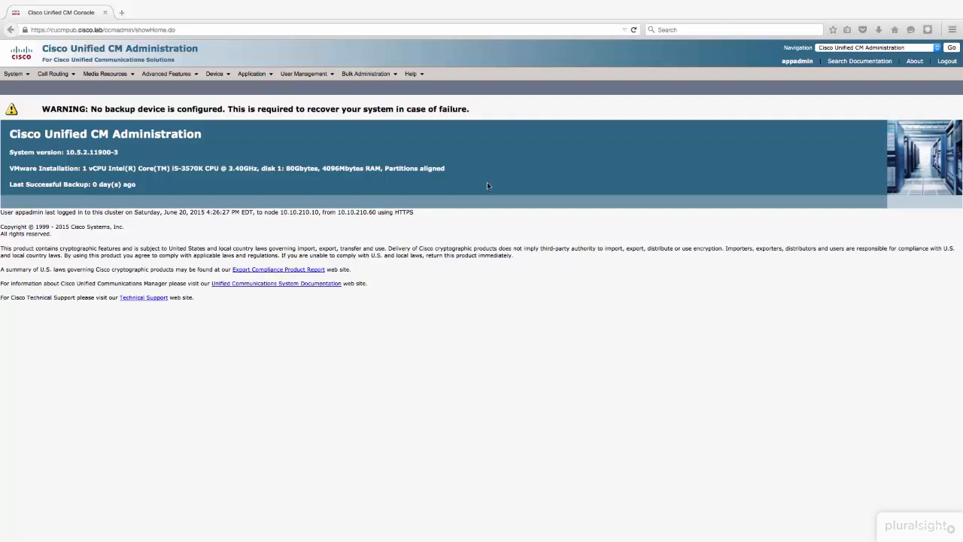
Step: Open the UC Service page in the user settings and list the existing UC services
left_click(302, 75)
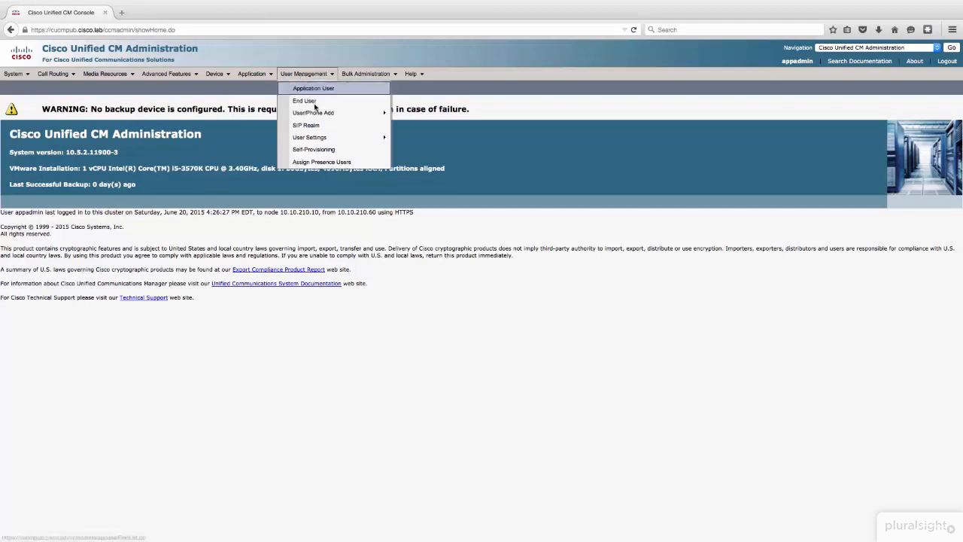
mouse_move(325, 138)
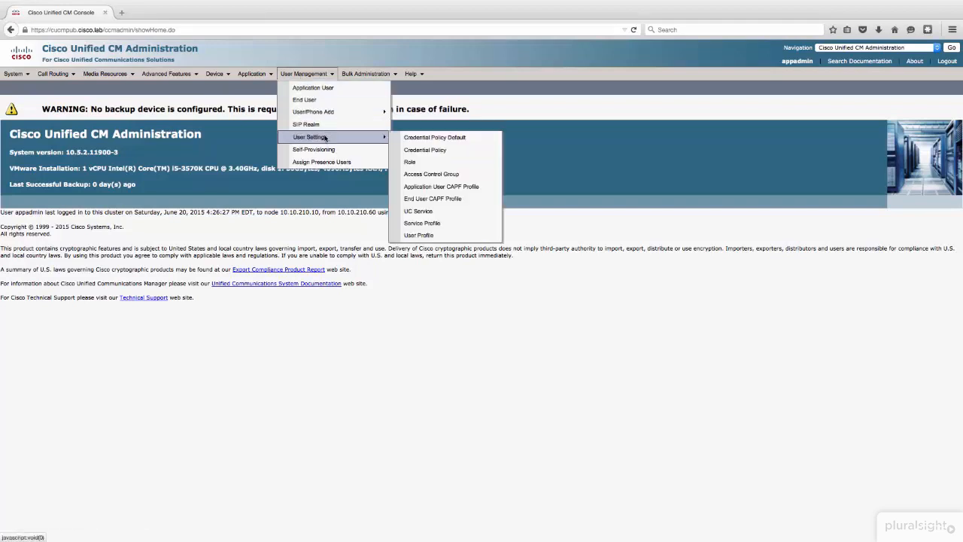
left_click(446, 213)
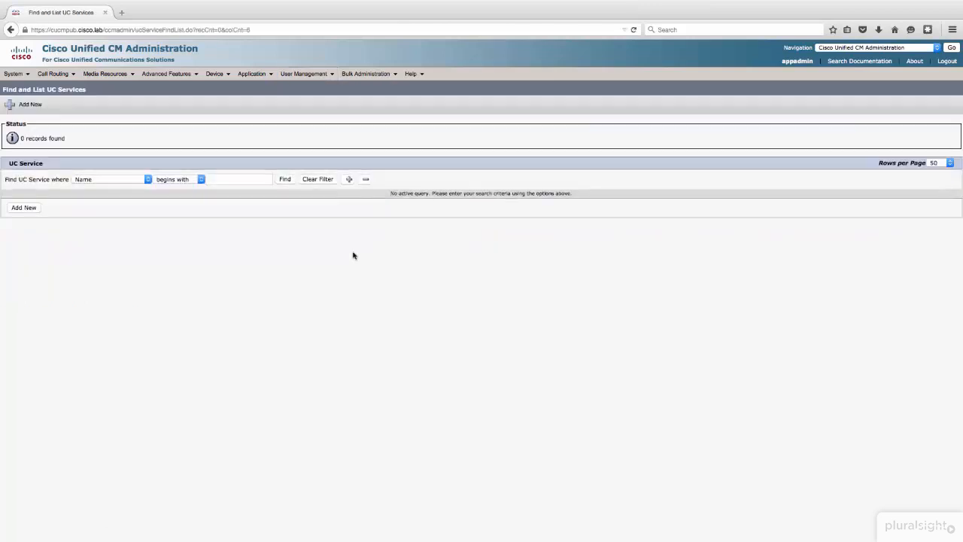
left_click(282, 179)
Step: Start a new UC service of type IM and Presence with the product type Unified CM (IM and Presence)
left_click(25, 210)
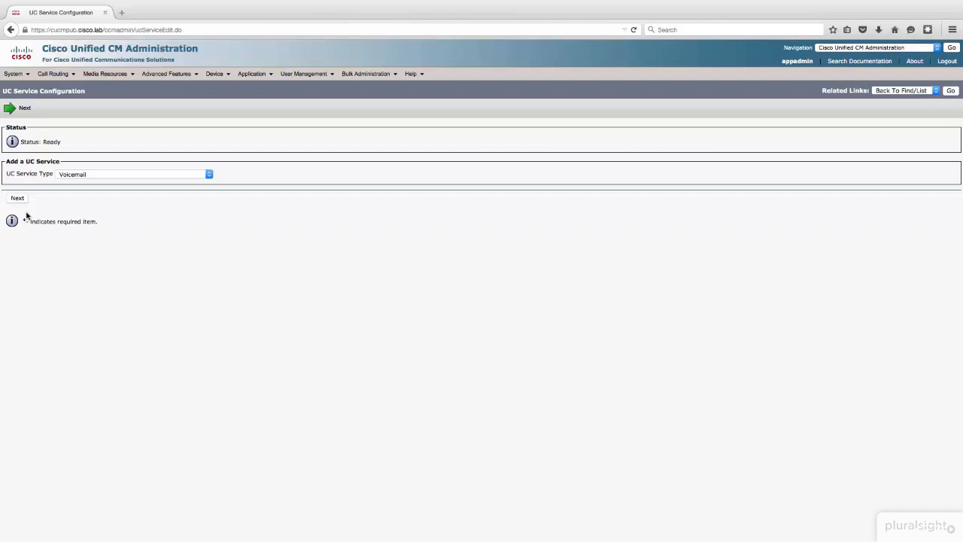
left_click(158, 174)
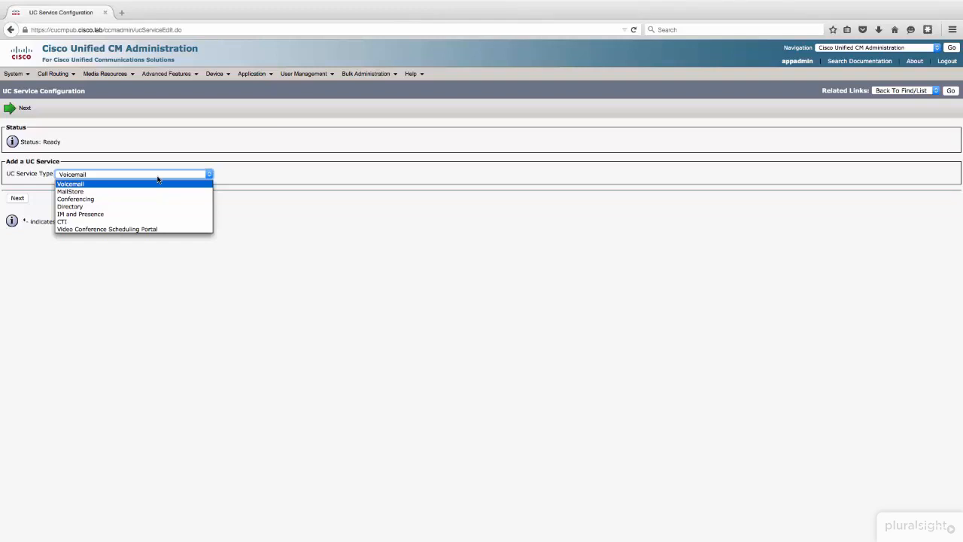
left_click(151, 214)
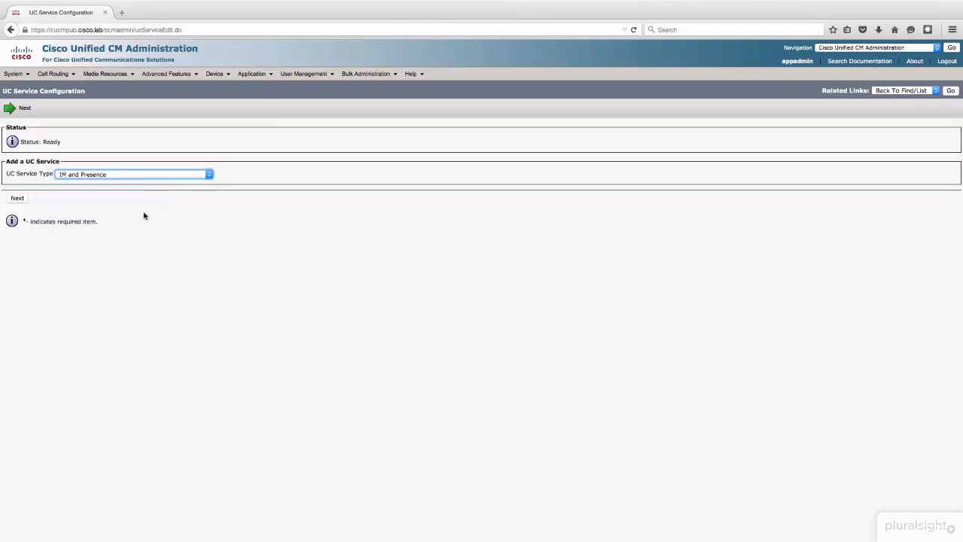
left_click(17, 198)
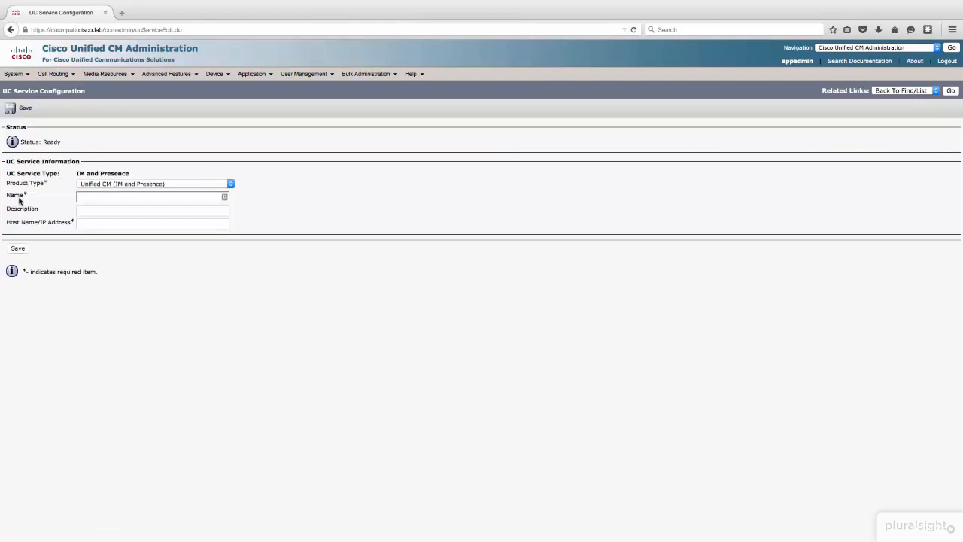
left_click(91, 184)
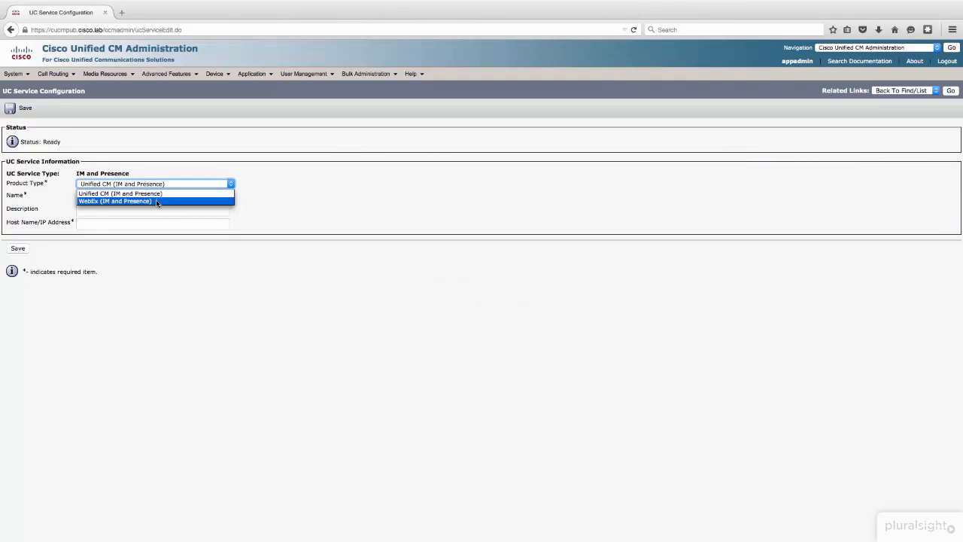
left_click(179, 193)
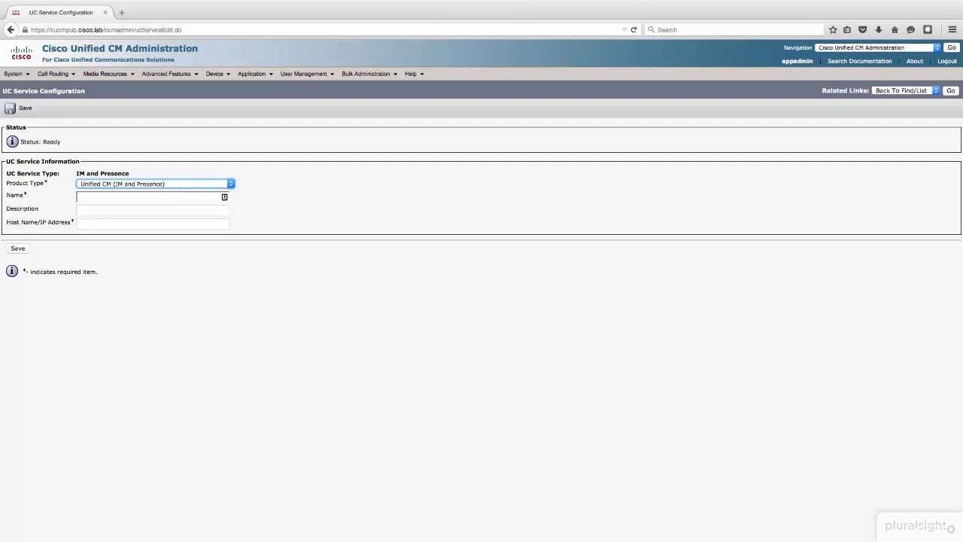
Step: Name the service IMP, describe it as "IM and Presence Service", set its host to imp01.cisco.lab, and save it
key("Tab")
type("IMP")
key("Tab")
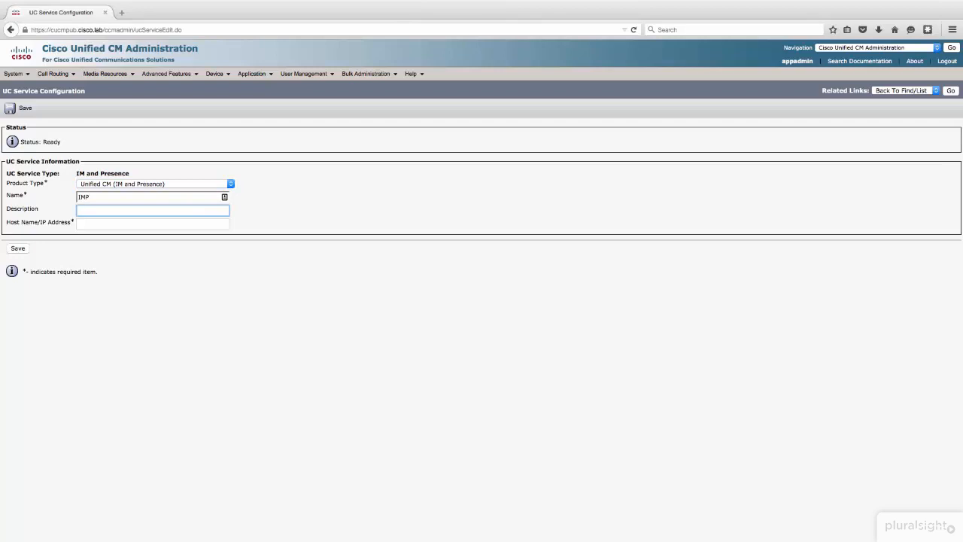
type("IM and Presence Service")
key("Tab")
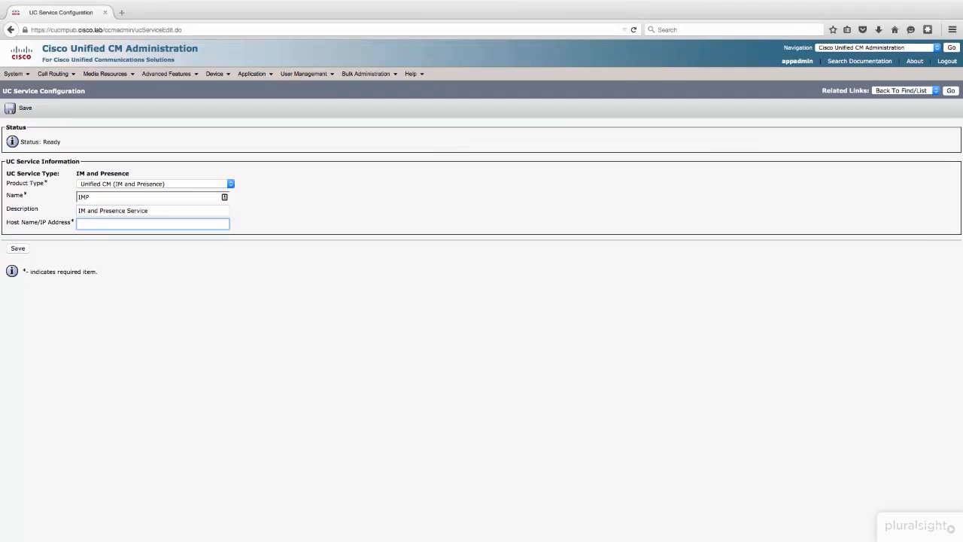
type("imp01.cisco.lab")
left_click(18, 248)
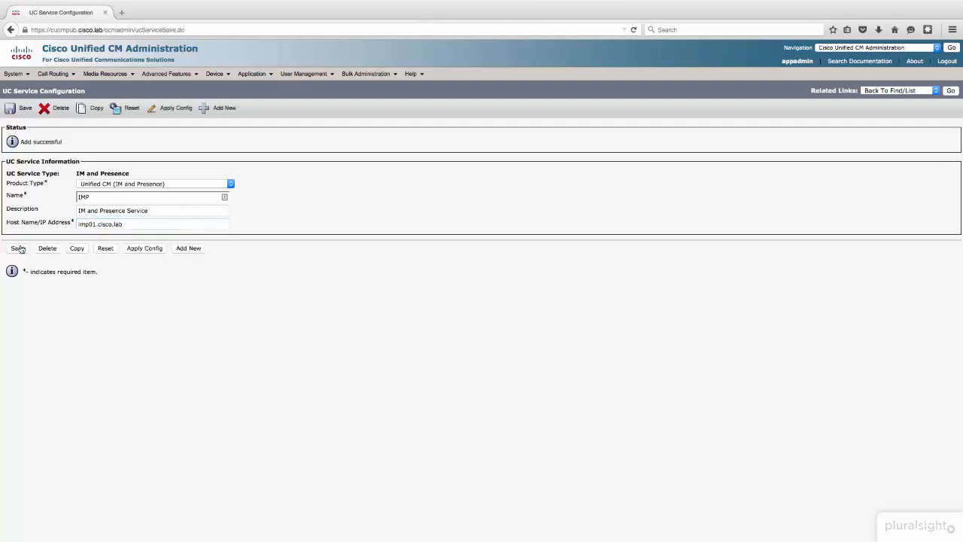
Step: Start another new UC service of type CTI
left_click(214, 108)
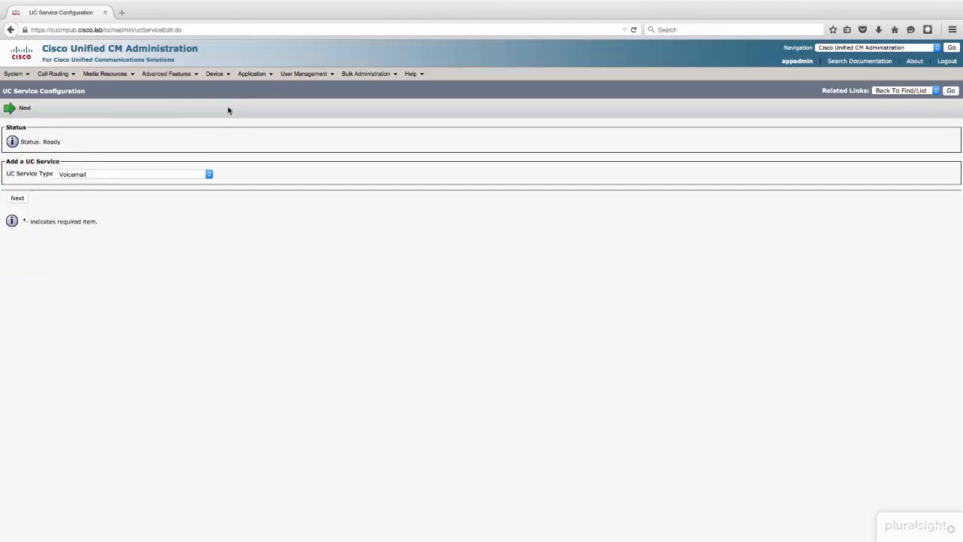
left_click(133, 175)
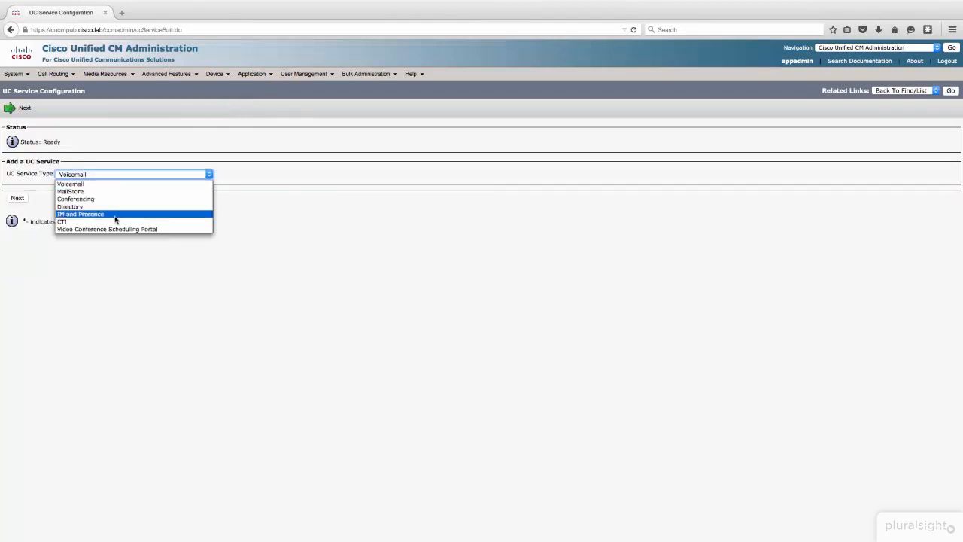
left_click(110, 222)
left_click(15, 198)
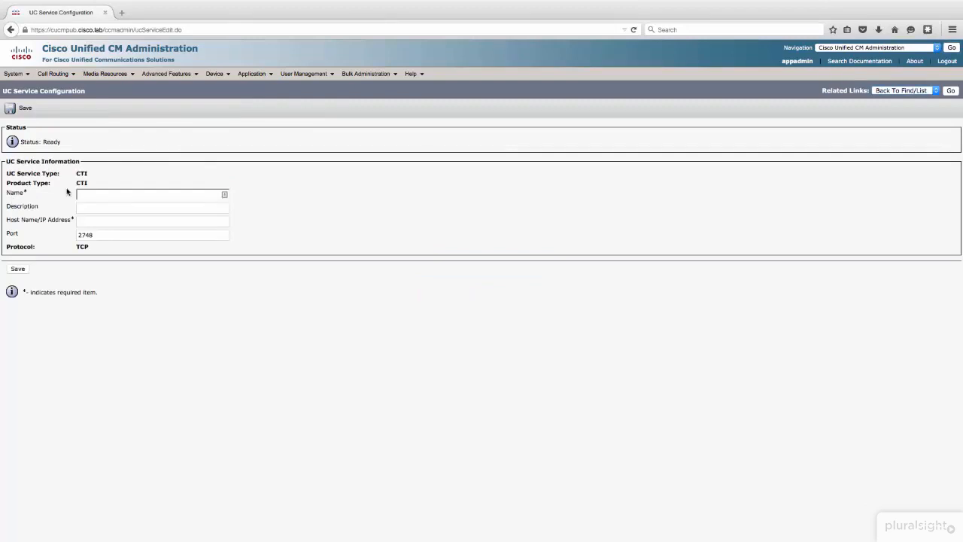
Step: Name the service CTI, set its host name to cucmpub.cisco.lab, and save it
type("CTI")
key("Tab")
key("Tab")
type("cucmpub.cisco.lab")
left_click(16, 270)
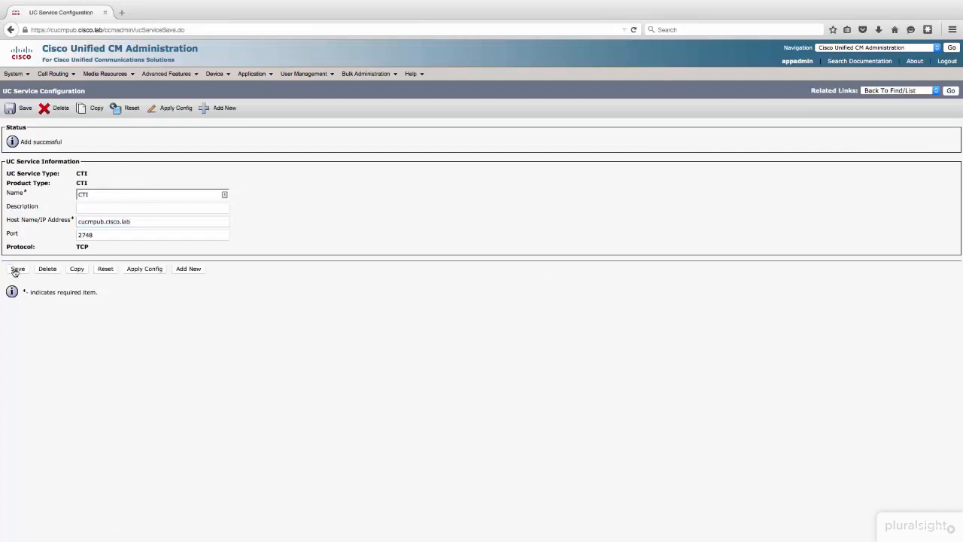
Step: Start another UC service of type Voicemail and set its product type to Unity Connection
left_click(213, 109)
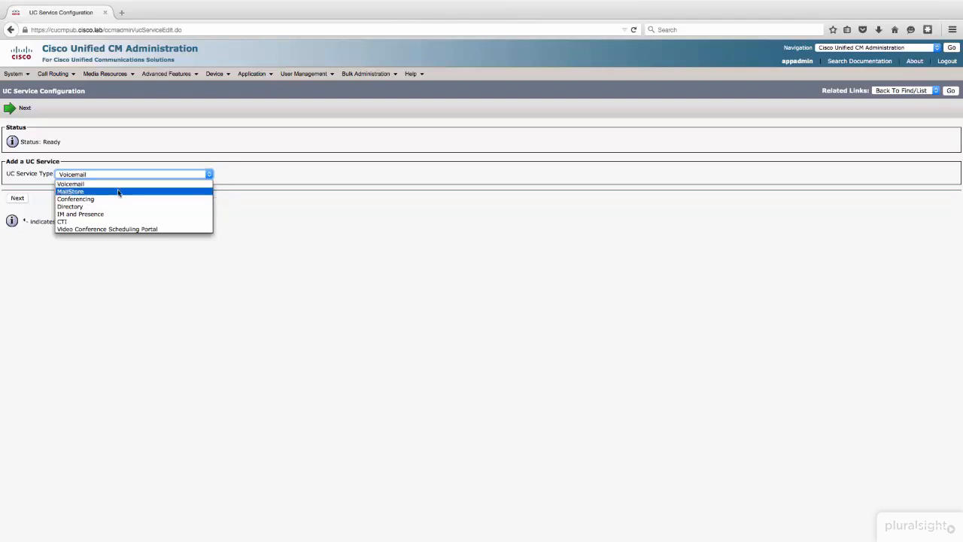
left_click(115, 185)
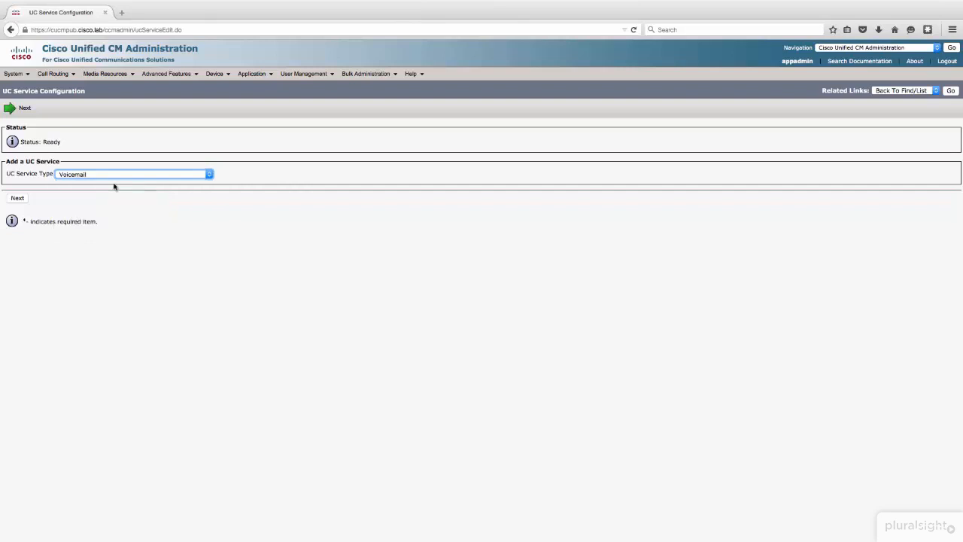
left_click(22, 202)
left_click(104, 184)
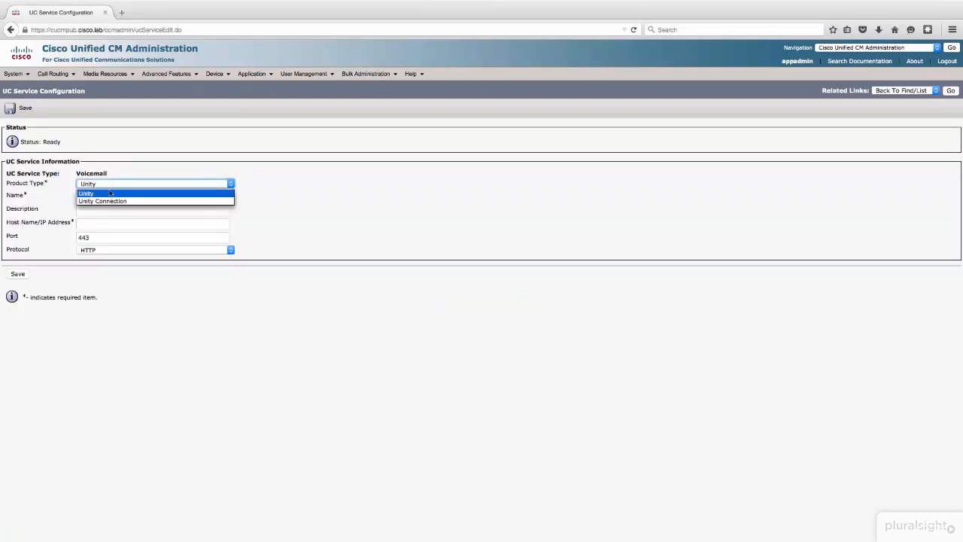
left_click(119, 202)
left_click(110, 199)
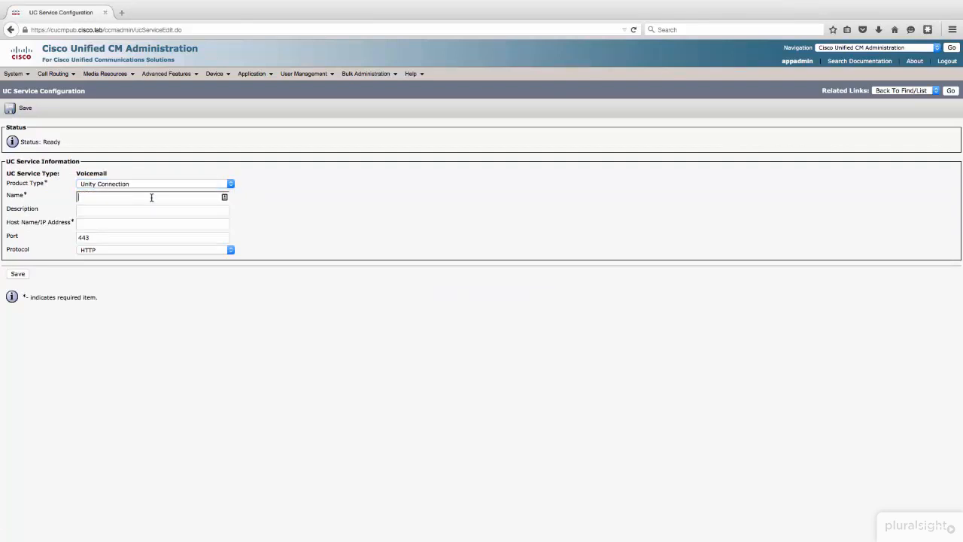
Step: Name the voicemail service CUC, set its host name to cucpub.cisco.lab, and save it
type("CUC")
key("Tab")
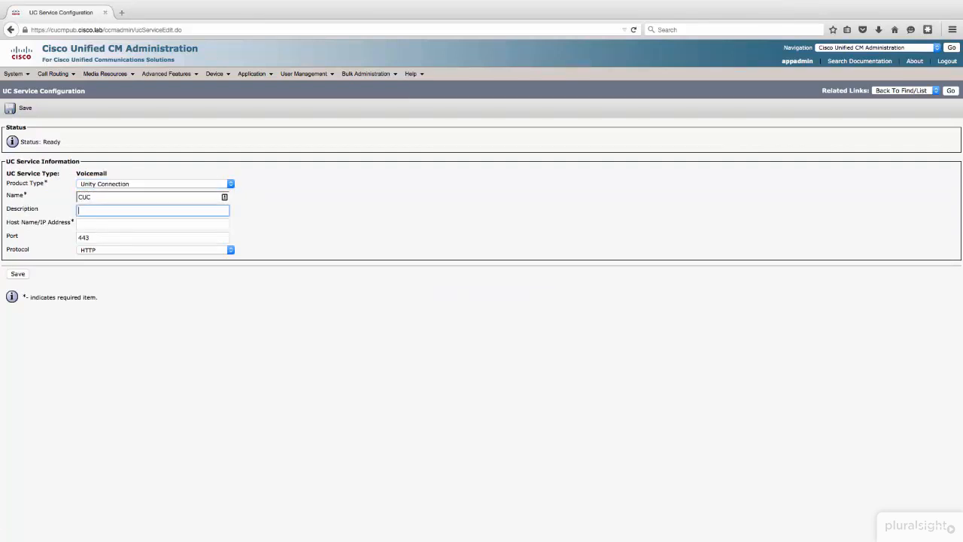
key("Tab")
type("cucpiub.cisco.lab")
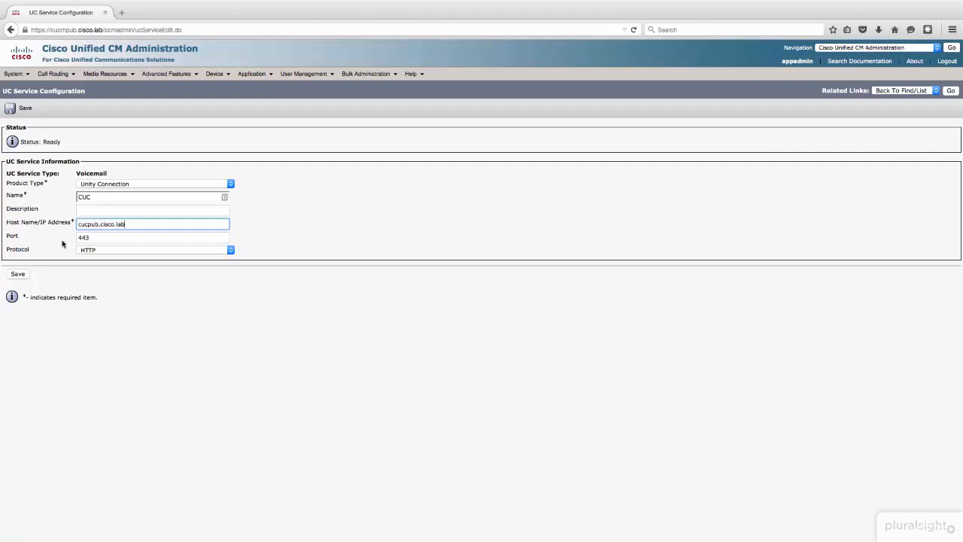
left_click(18, 274)
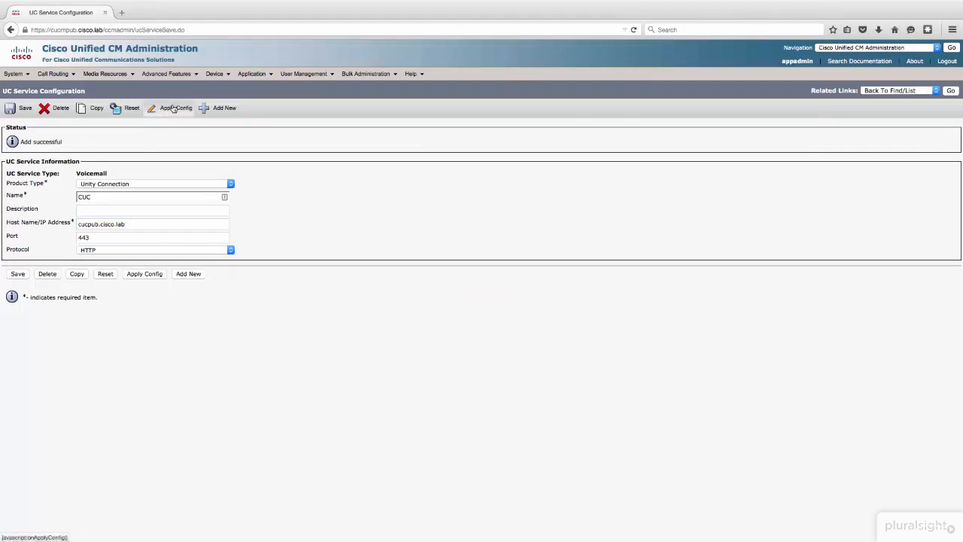
Step: Start another new UC service of type MailStore
left_click(211, 108)
left_click(122, 173)
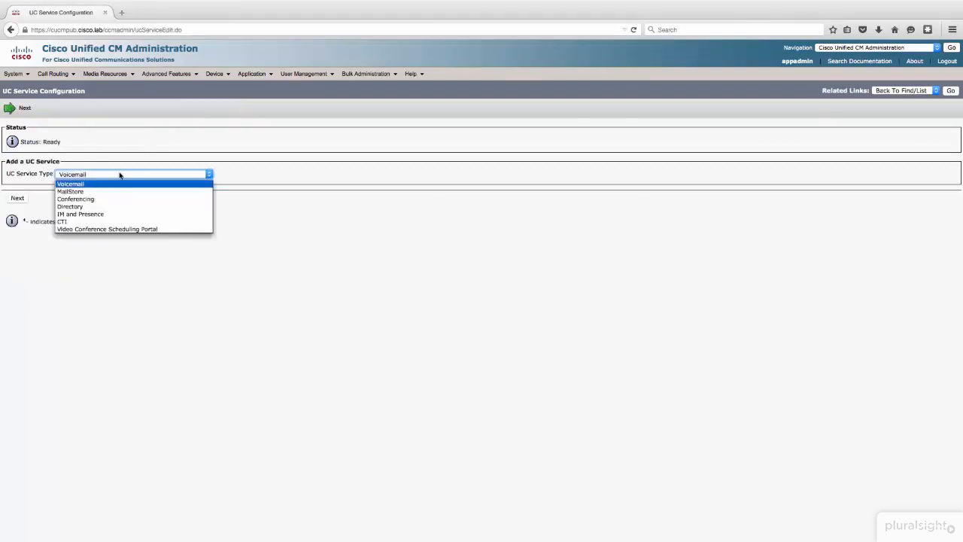
left_click(114, 191)
key("Tab")
key("Return")
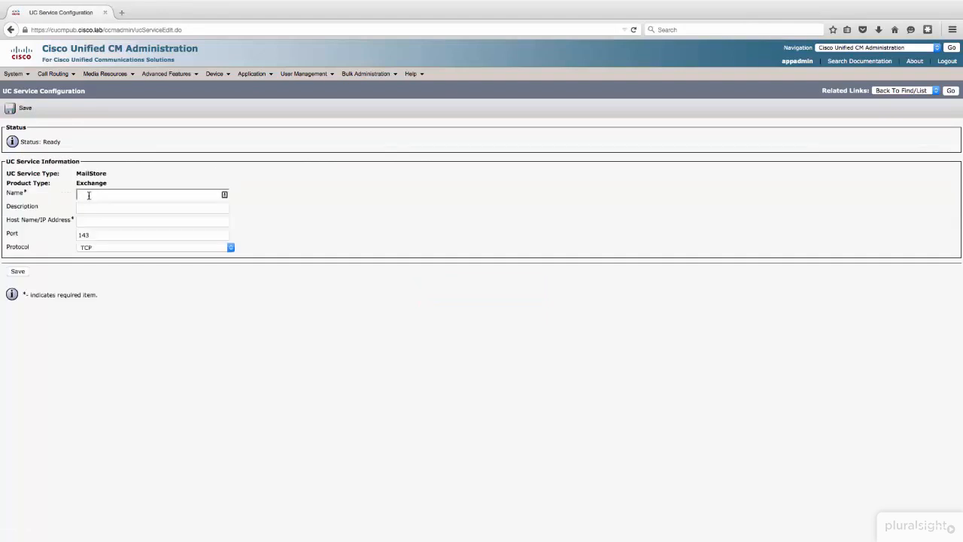
Step: Name the mail store service MS-CUC, set its host name to cucpub.cisco.lab, and save it
type("MS-CUC")
key("Tab")
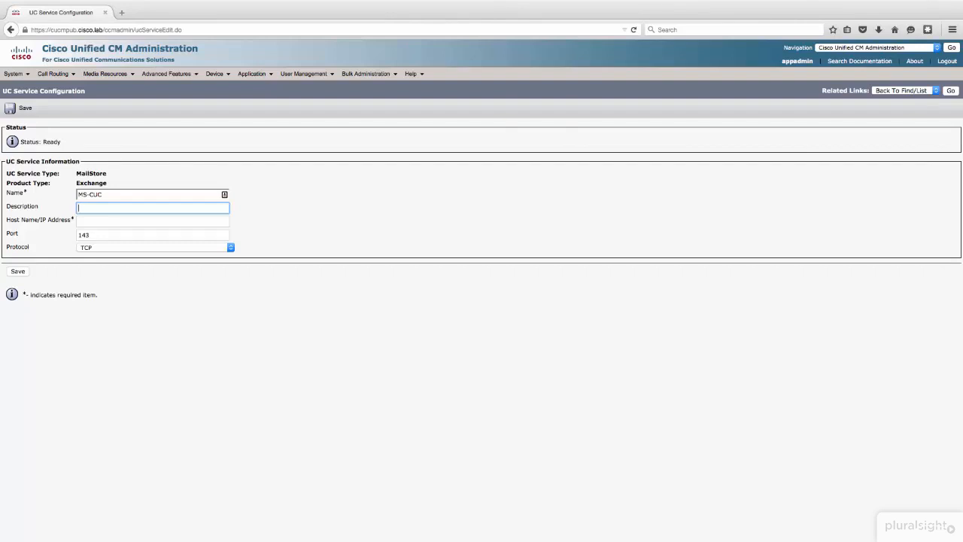
left_click(98, 219)
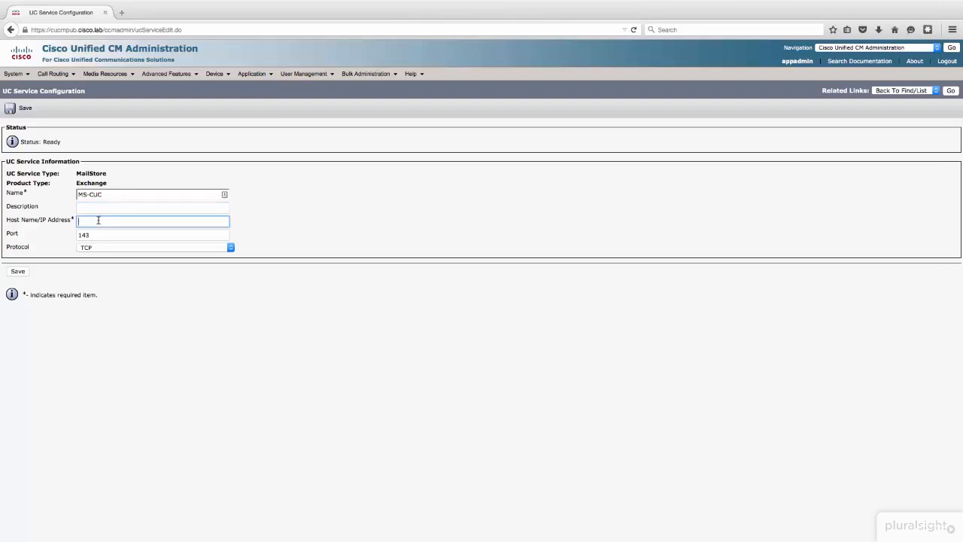
type("cuc")
key("Down")
key("Down")
key("Tab")
left_click(19, 271)
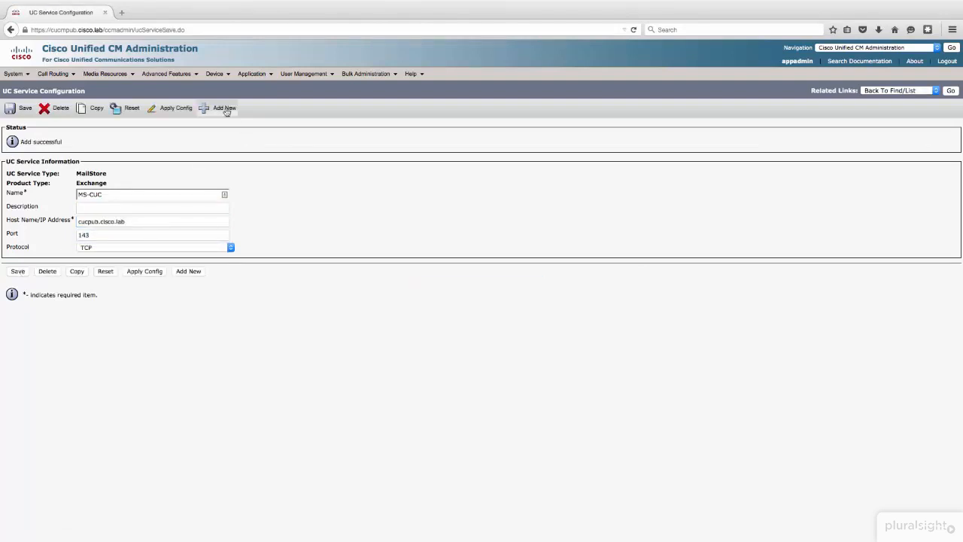
Step: Return to the UC service list and start a new UC service of type Conferencing
left_click(950, 91)
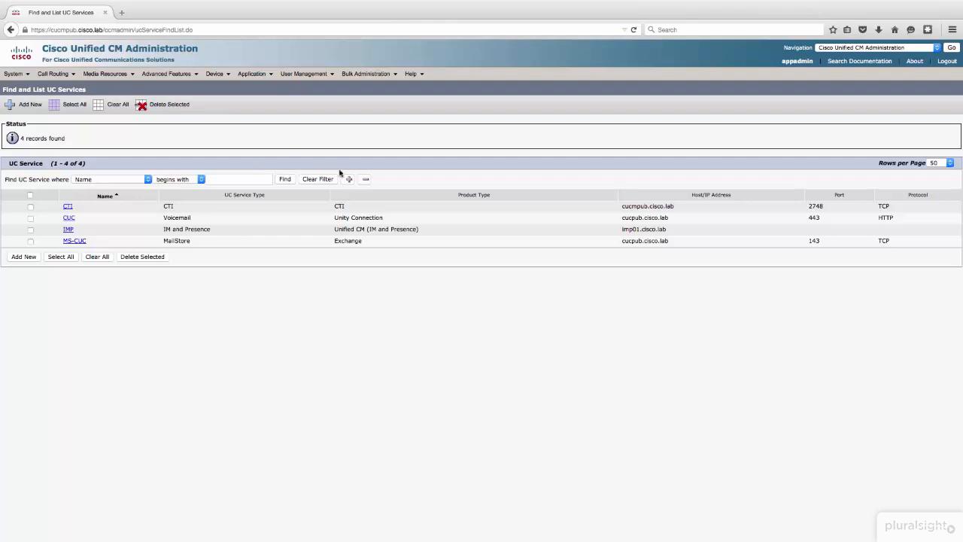
left_click(22, 257)
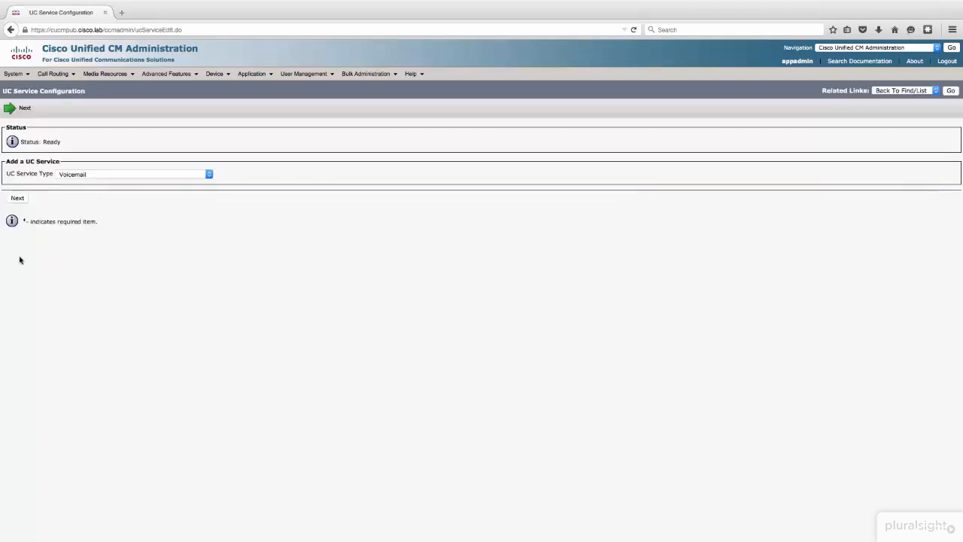
left_click(96, 175)
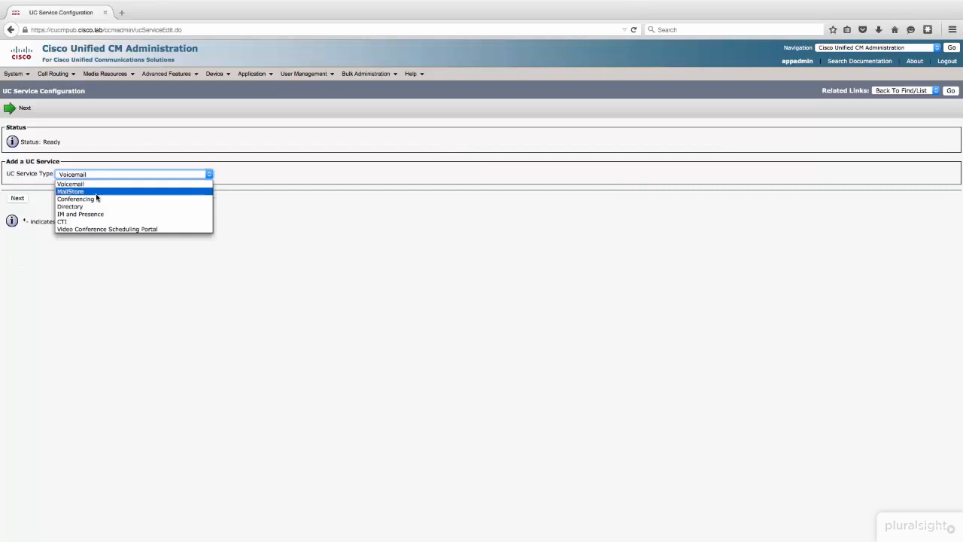
left_click(97, 199)
left_click(22, 199)
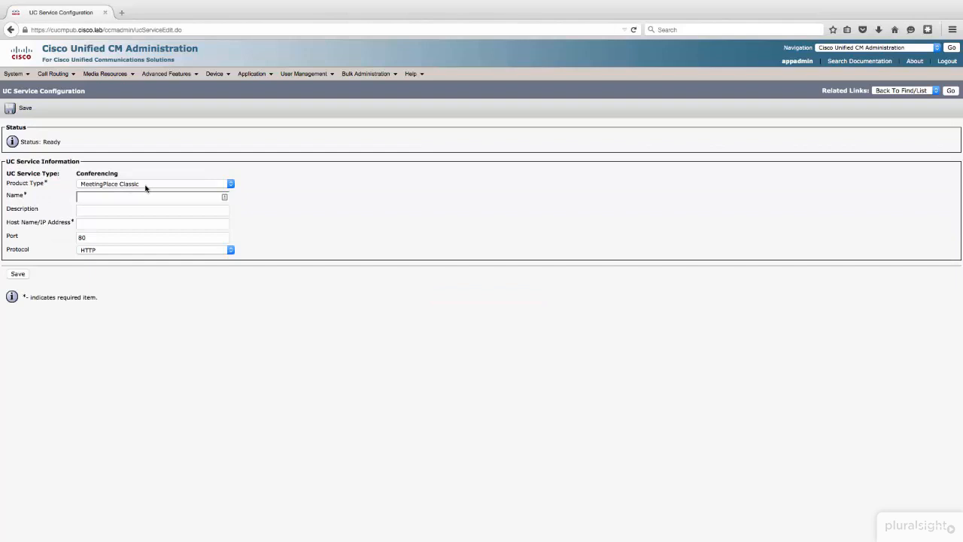
Step: Set the conferencing service's product type to WebEx (Conferencing)
left_click(146, 185)
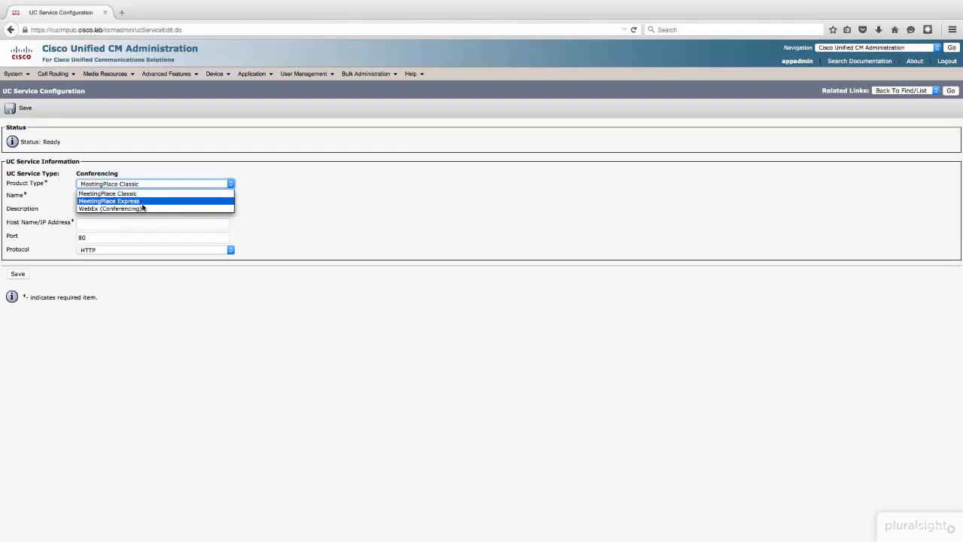
left_click(286, 188)
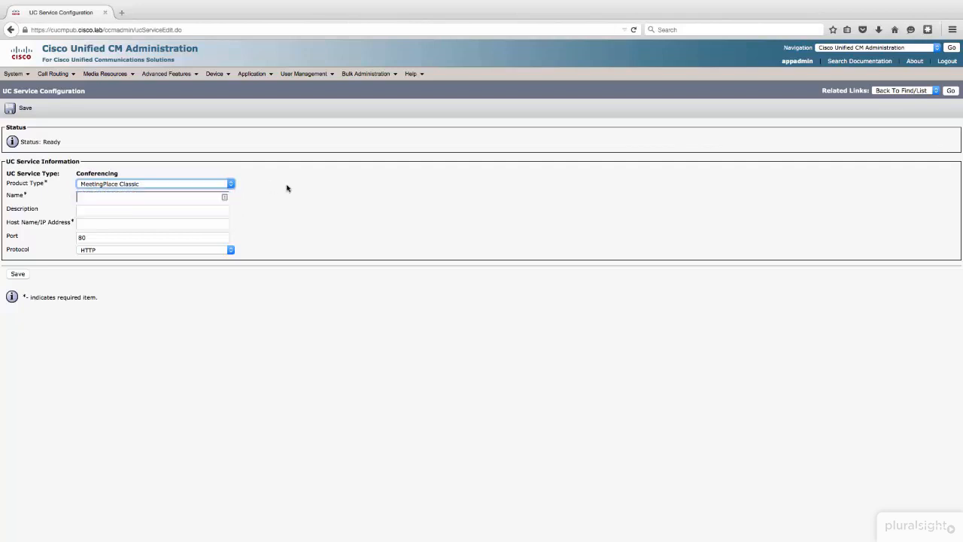
left_click(189, 185)
left_click(180, 209)
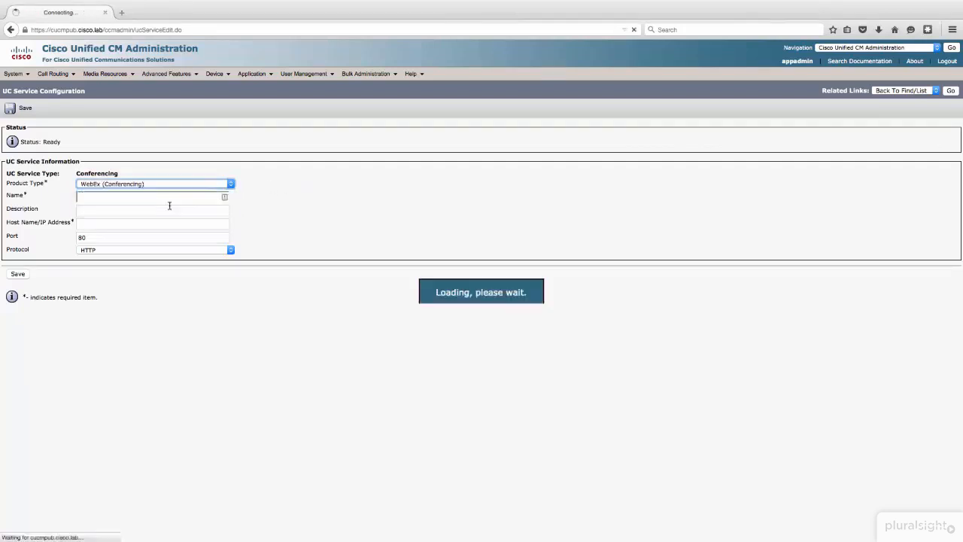
Step: Look over the conferencing service's description and host name fields and return to the UC service list without saving
left_click(117, 210)
left_click(113, 224)
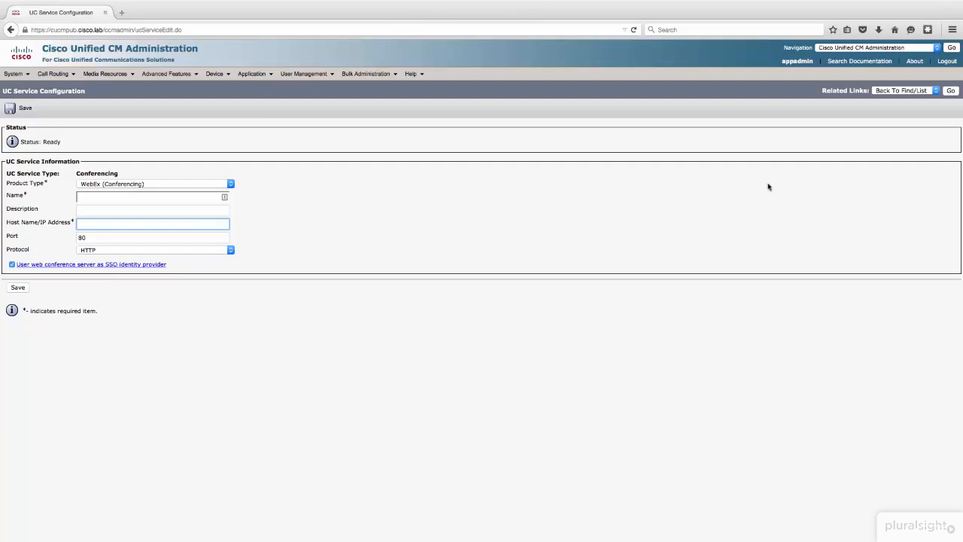
left_click(951, 93)
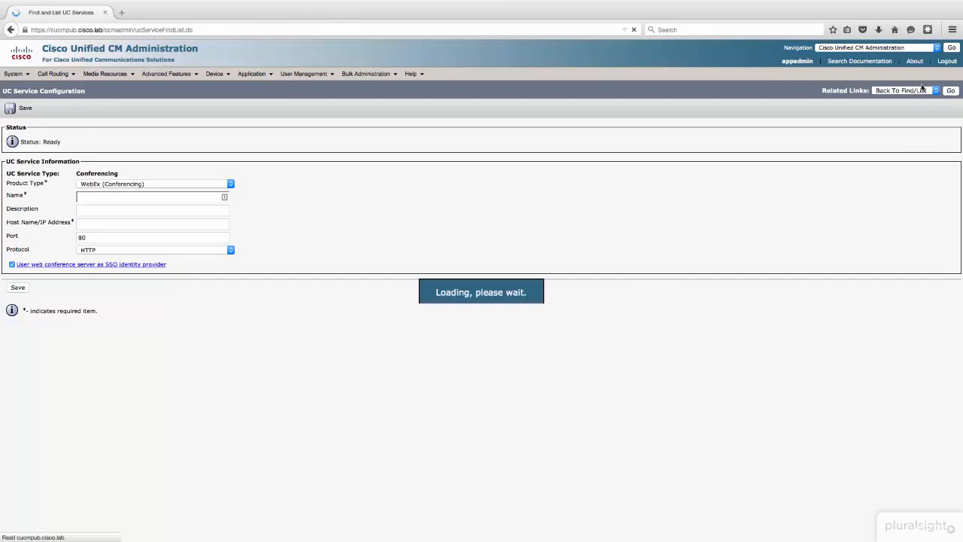
Step: Open a new UC service form of type Directory to view its settings and return to the UC service list without saving
left_click(28, 105)
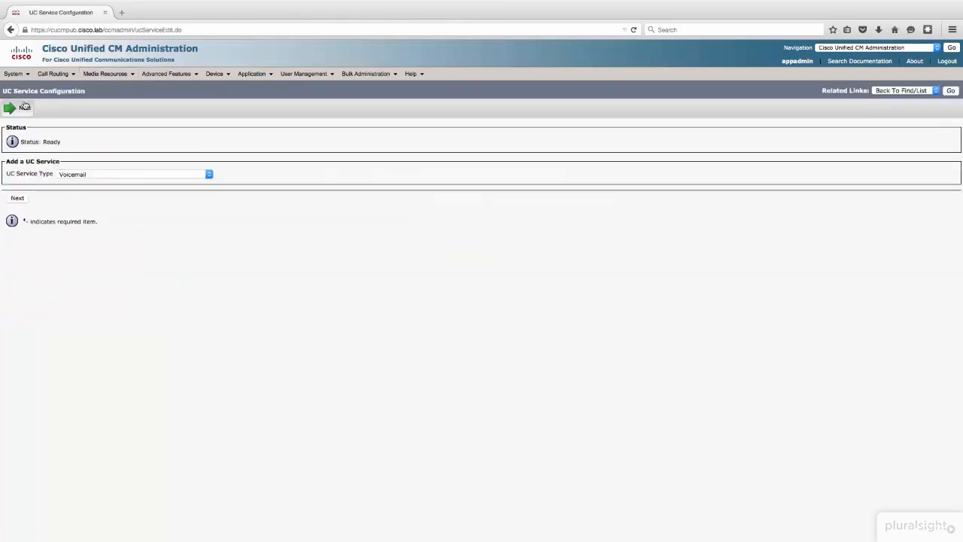
left_click(116, 174)
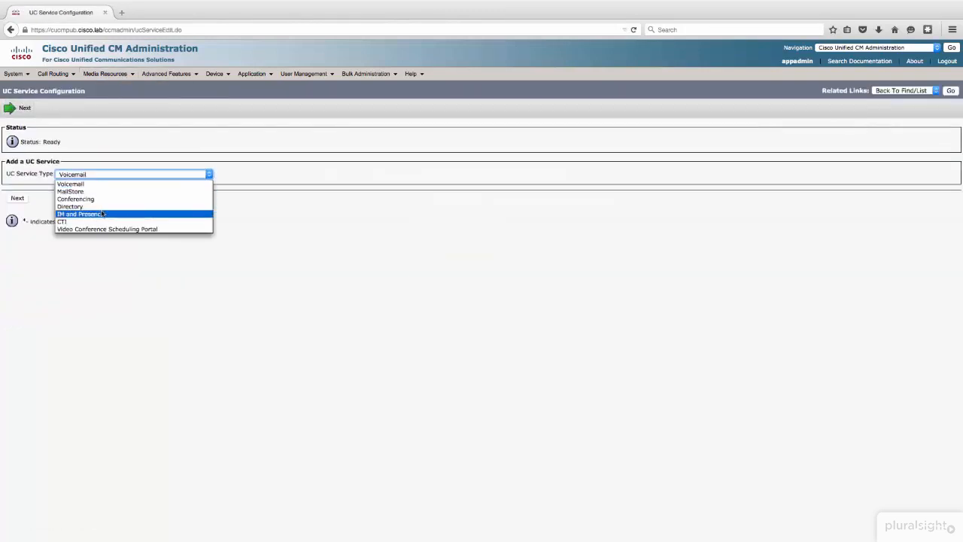
left_click(107, 208)
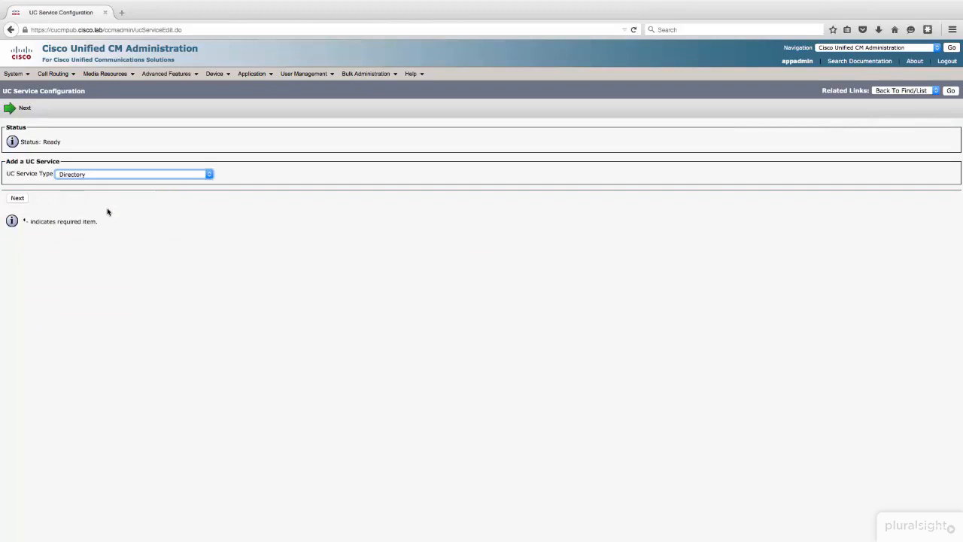
left_click(26, 200)
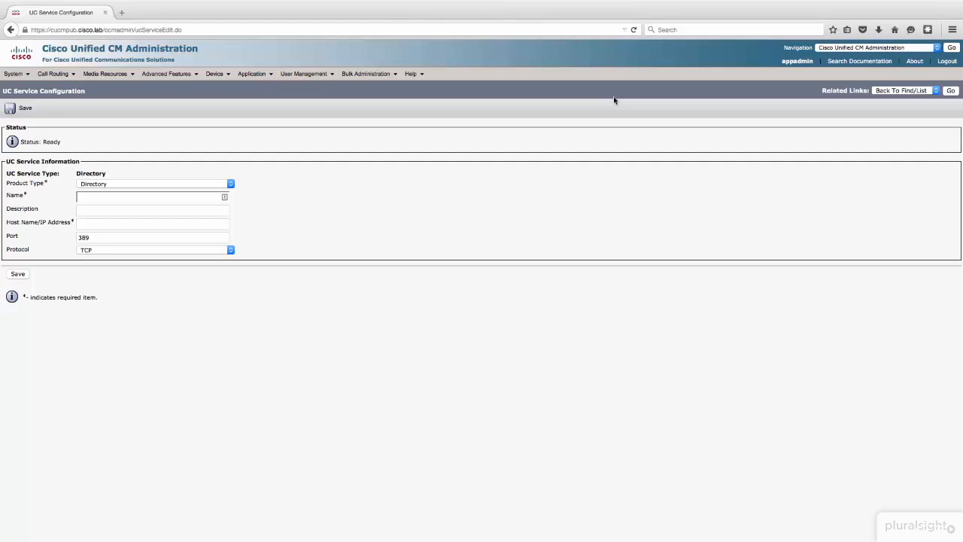
left_click(950, 91)
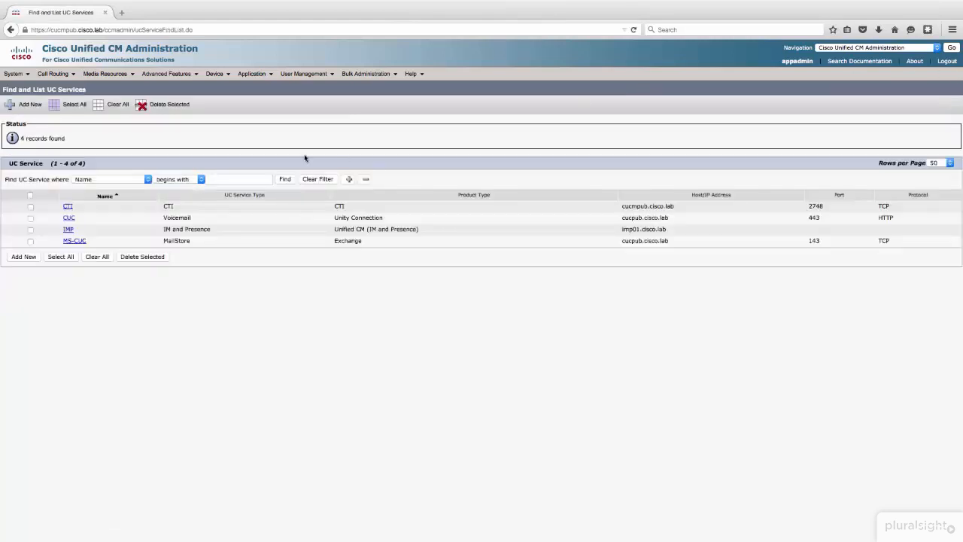
Step: Open a new Video Conference Scheduling Portal service form to view its fields and return to the UC service list without saving
left_click(23, 257)
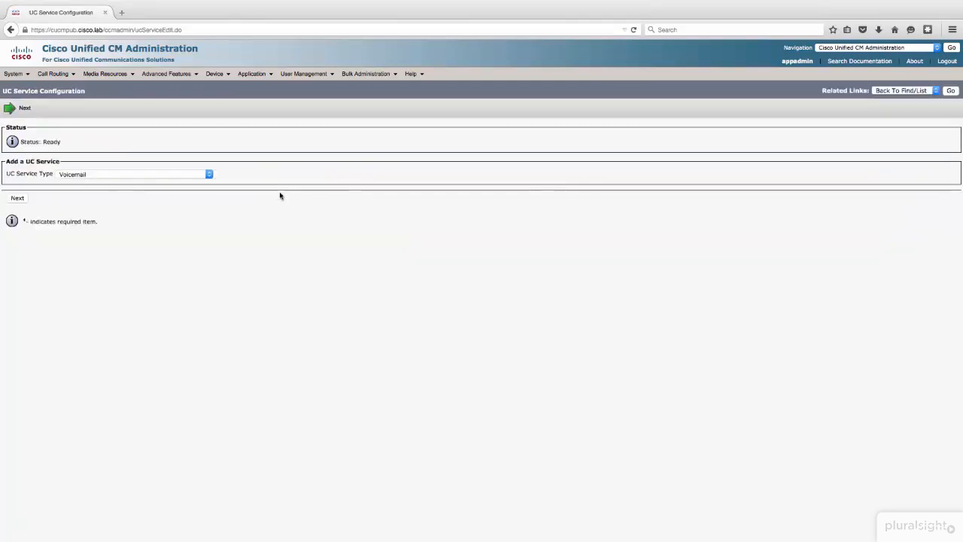
left_click(148, 174)
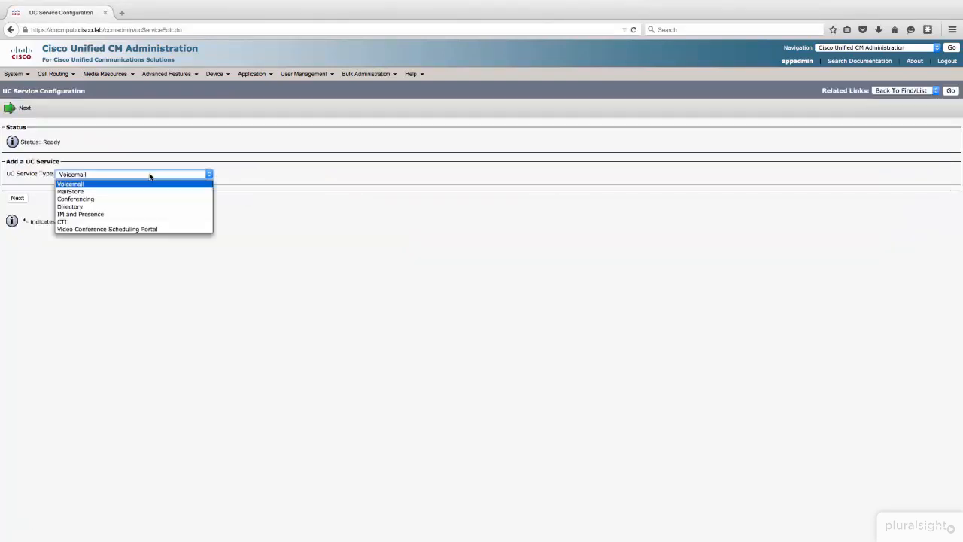
left_click(126, 229)
left_click(16, 199)
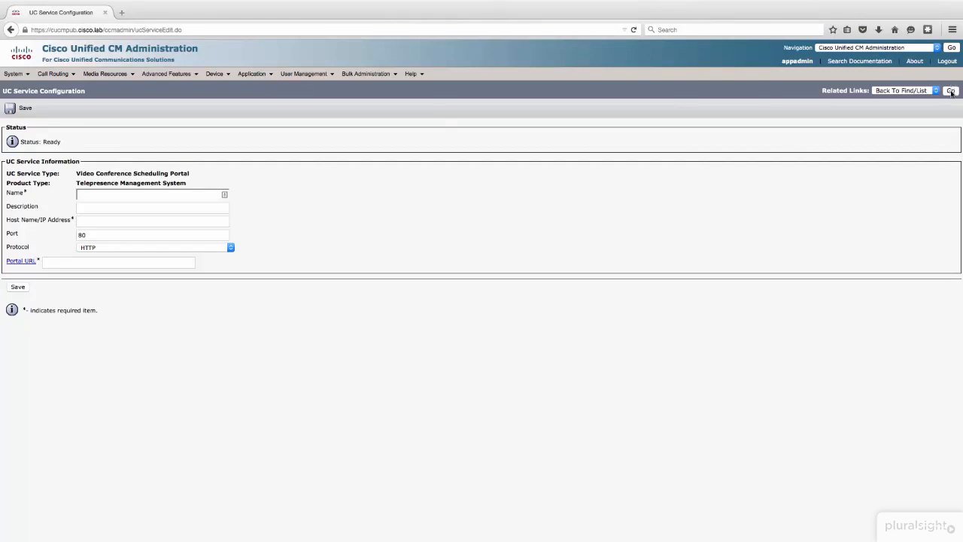
left_click(951, 91)
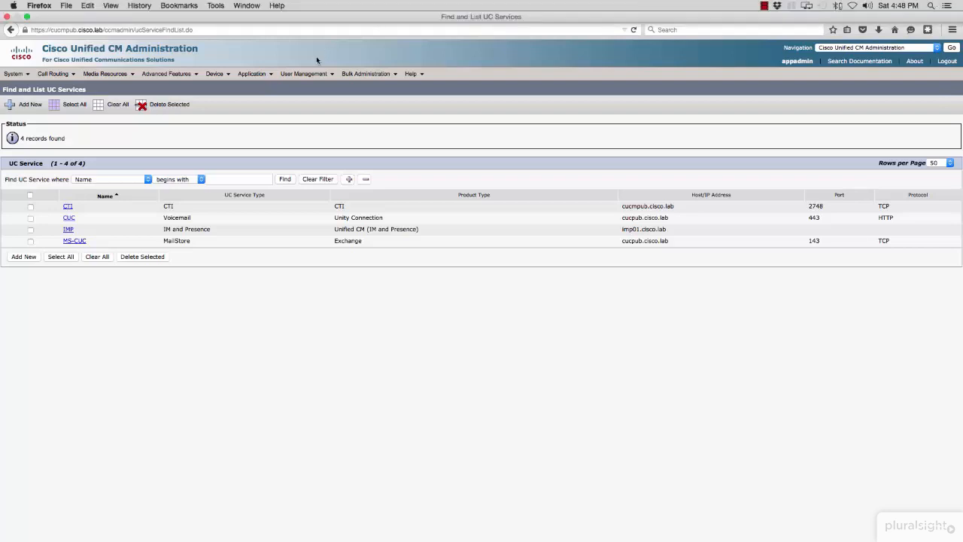
Step: Find all existing service profiles and start a new service profile
mouse_move(316, 72)
mouse_move(361, 136)
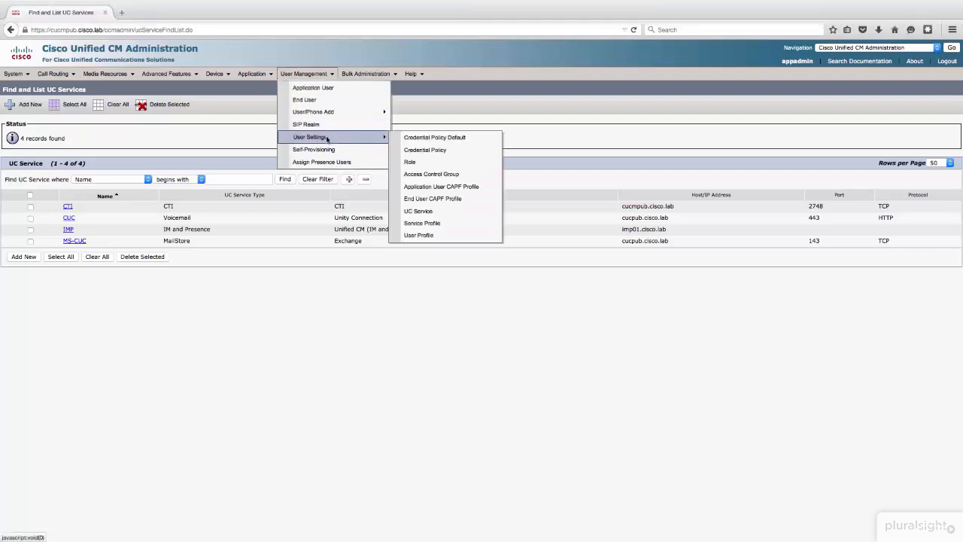
left_click(444, 225)
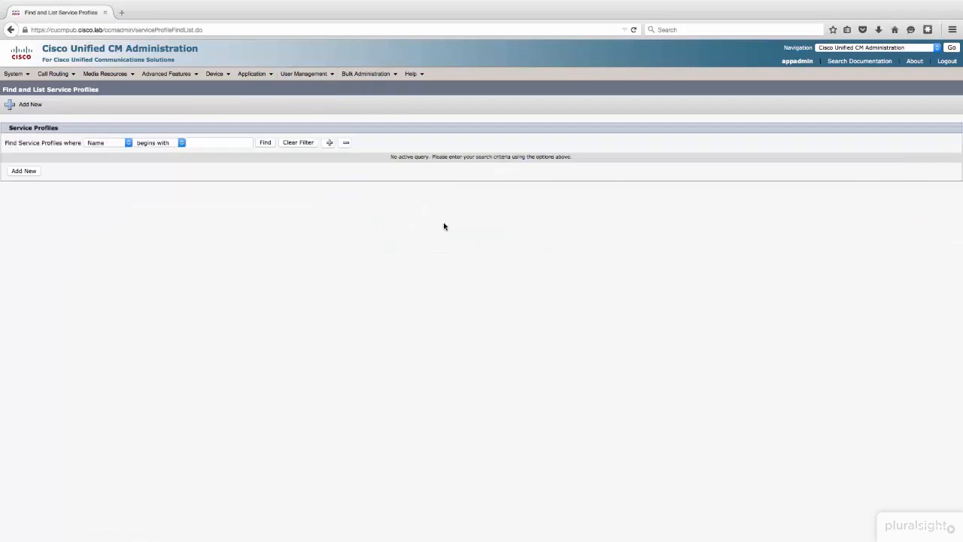
left_click(271, 144)
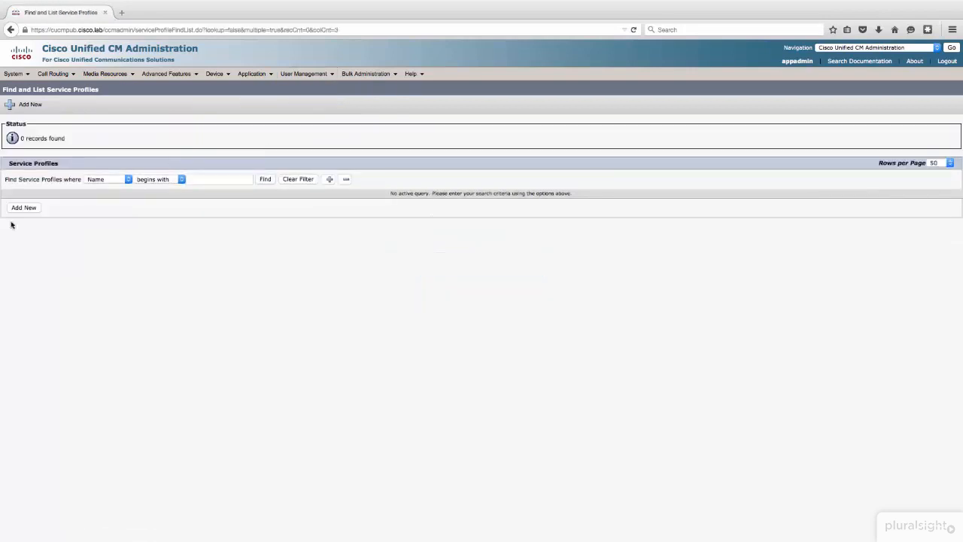
left_click(27, 212)
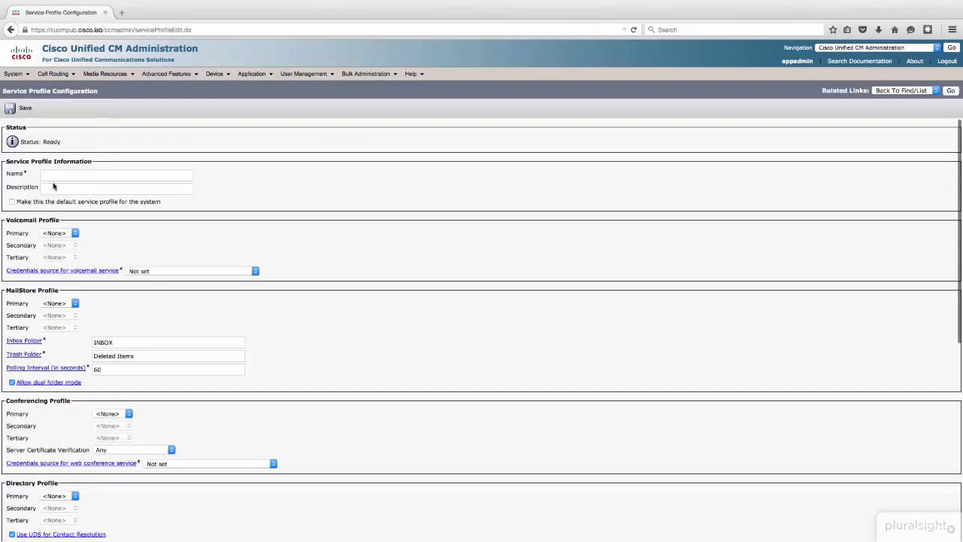
Step: Name the profile CiscoUCServiceProfile, describe it as "Our UC Service Profile", and make it the default service profile for the system
left_click(55, 179)
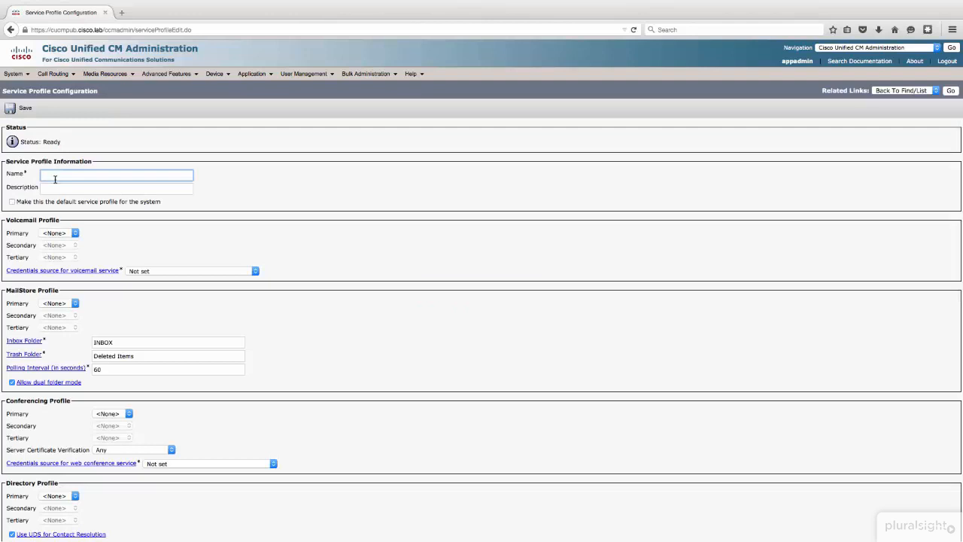
type("CiscoUCServiceProfile")
key("Tab")
type("Our UC Service PRofi")
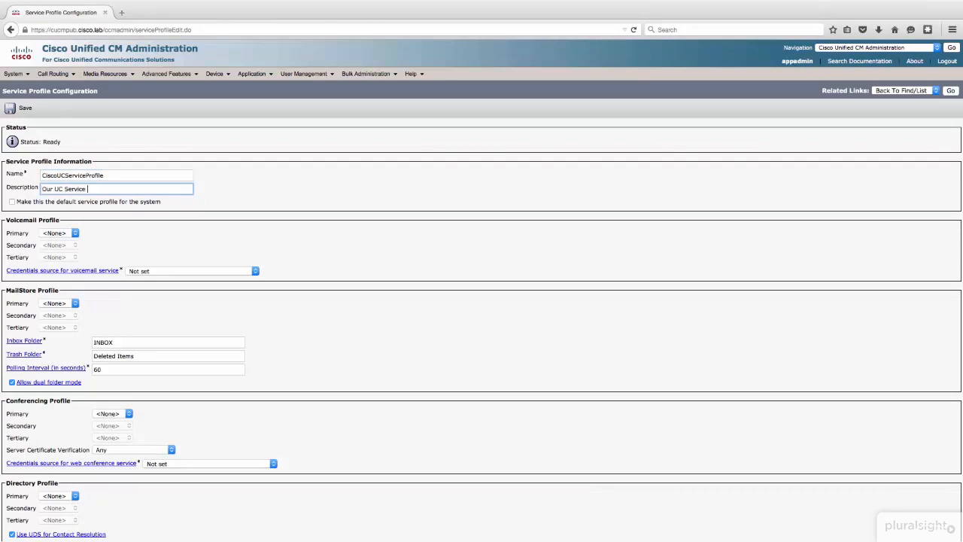
key("BackSpace")
key("BackSpace")
key("BackSpace")
key("BackSpace")
type("rofile")
key("Tab")
key("space")
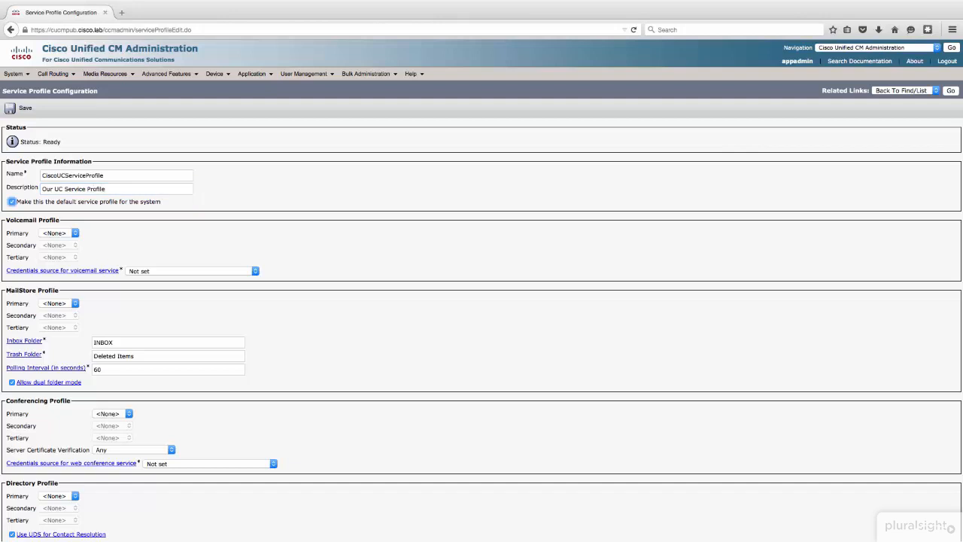
left_click(188, 217)
Step: Set the primary voicemail service to CUC and its credentials source to Unified CM - IM and Presence
left_click(65, 233)
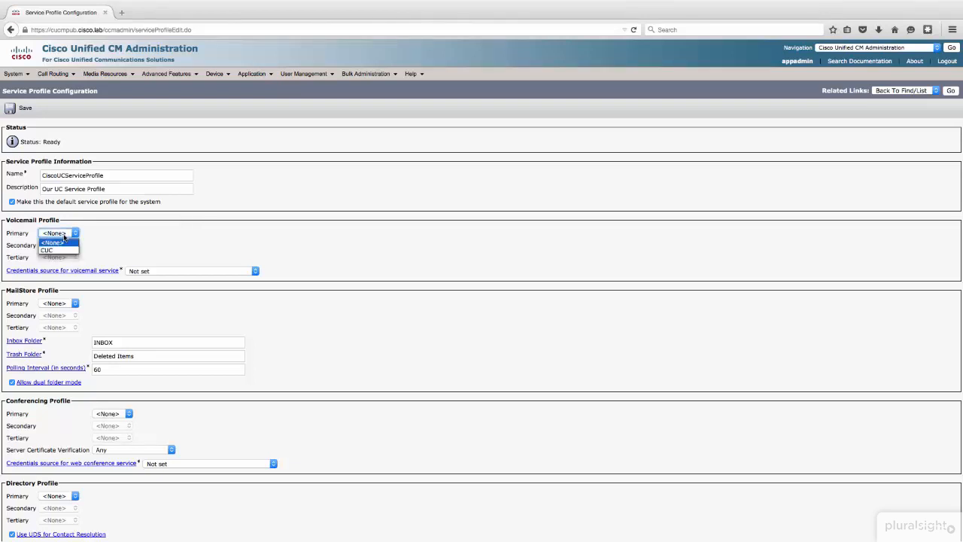
left_click(64, 249)
left_click(99, 239)
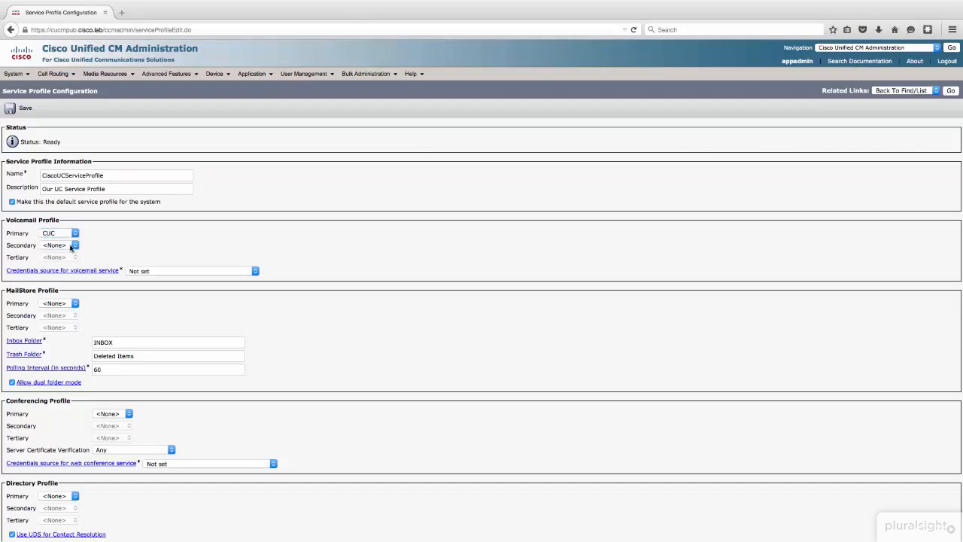
scroll(160, 234, "down", 2)
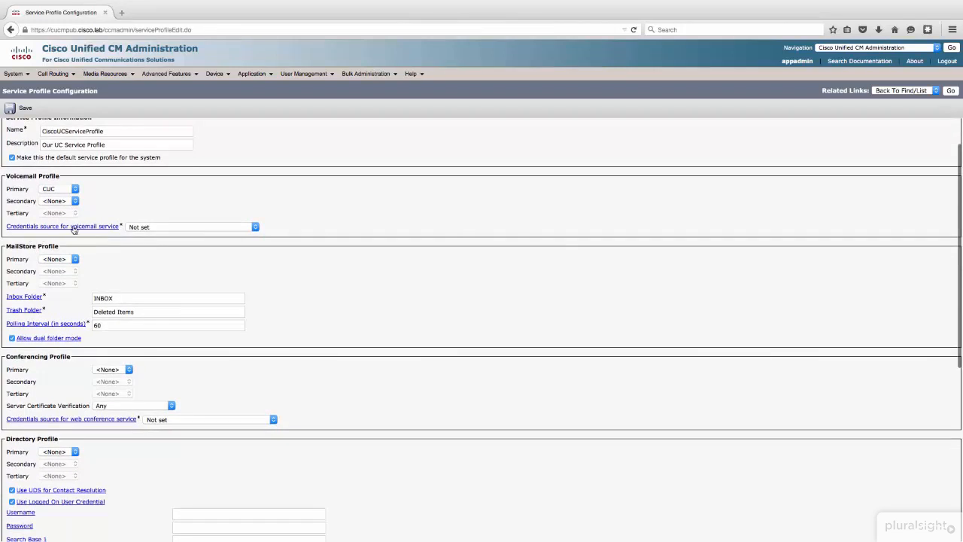
left_click(155, 228)
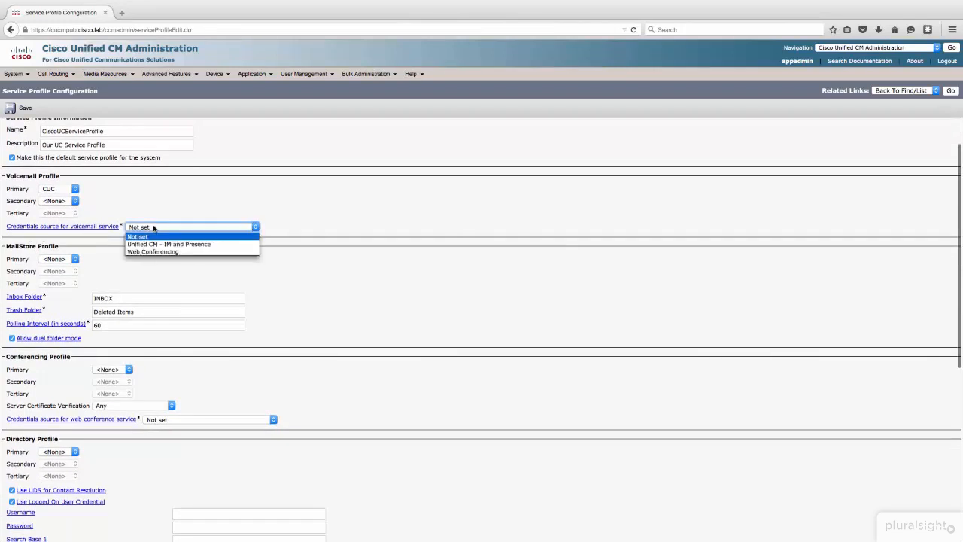
left_click(209, 244)
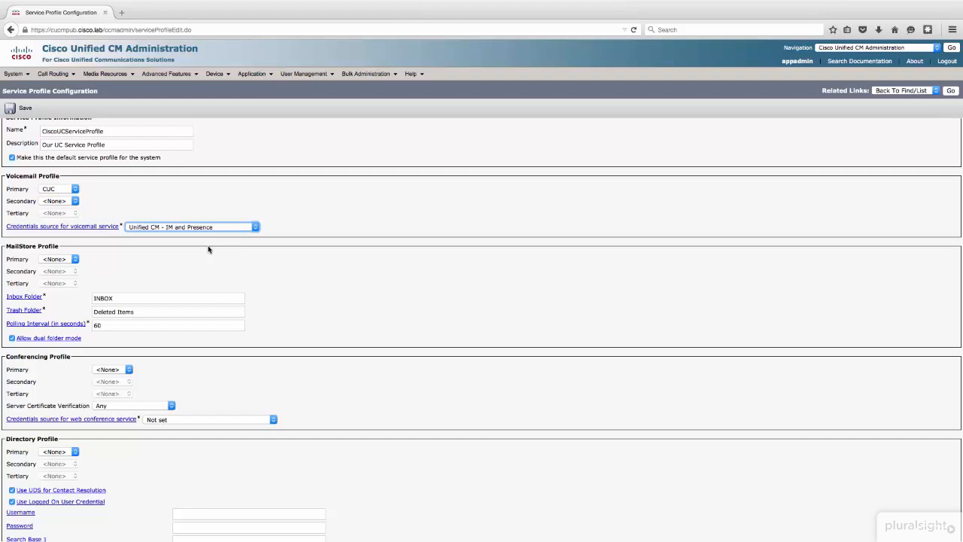
left_click(279, 236)
Step: Set the primary service of the MailStore profile to MS-CUC
scroll(275, 236, "down", 2)
left_click(57, 213)
left_click(54, 234)
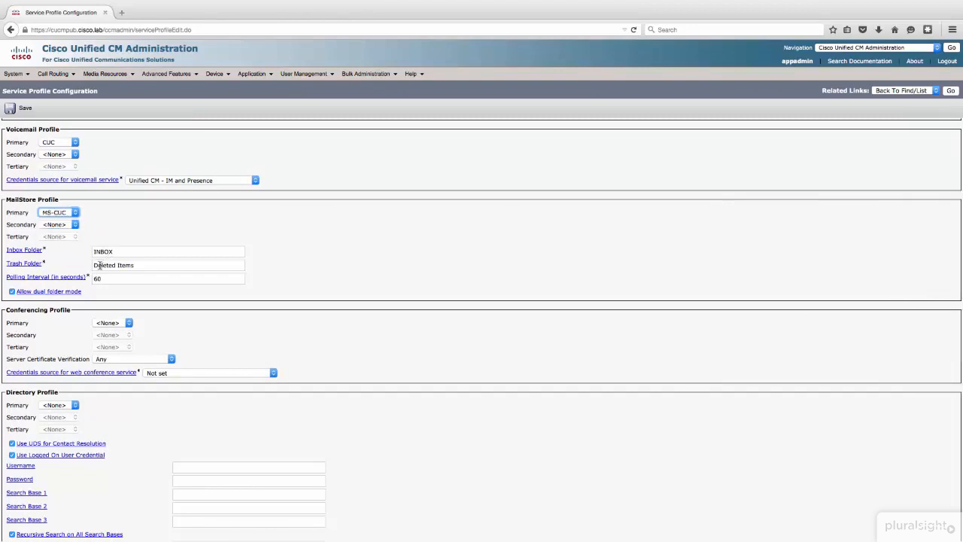
Step: Set the primary IM and Presence service to IMP and the primary CTI service to CTI, and save the service profile
scroll(138, 245, "down", 3)
scroll(138, 245, "down", 6)
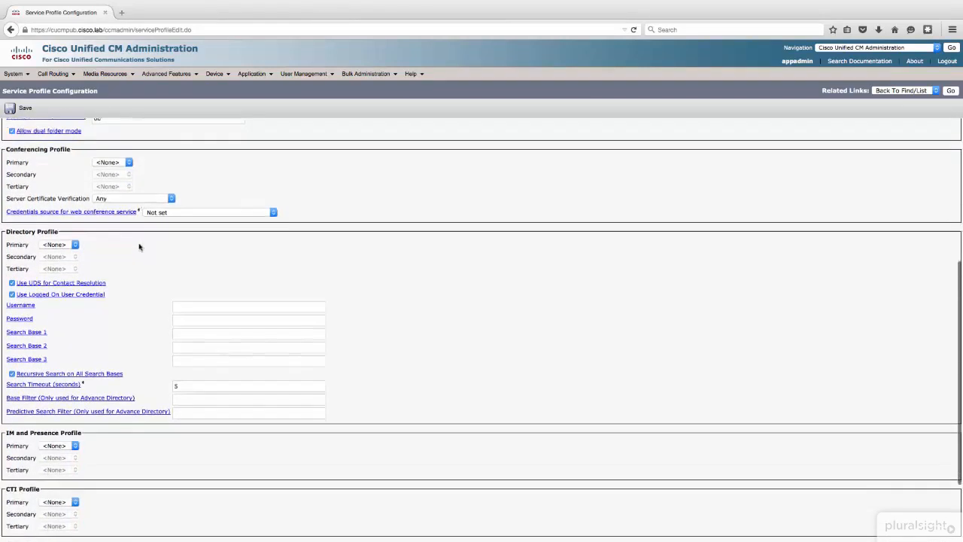
left_click(75, 346)
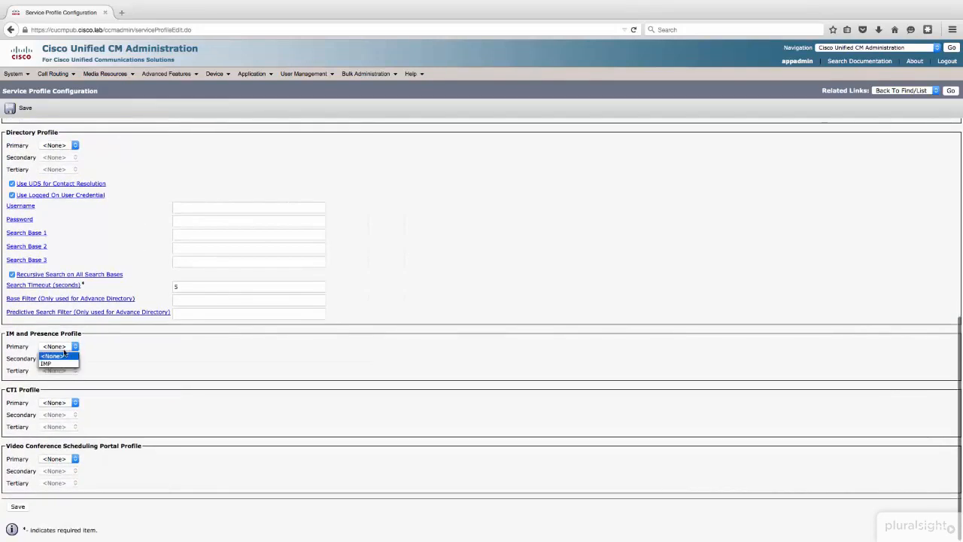
left_click(60, 364)
left_click(239, 374)
left_click(64, 405)
left_click(58, 423)
left_click(18, 508)
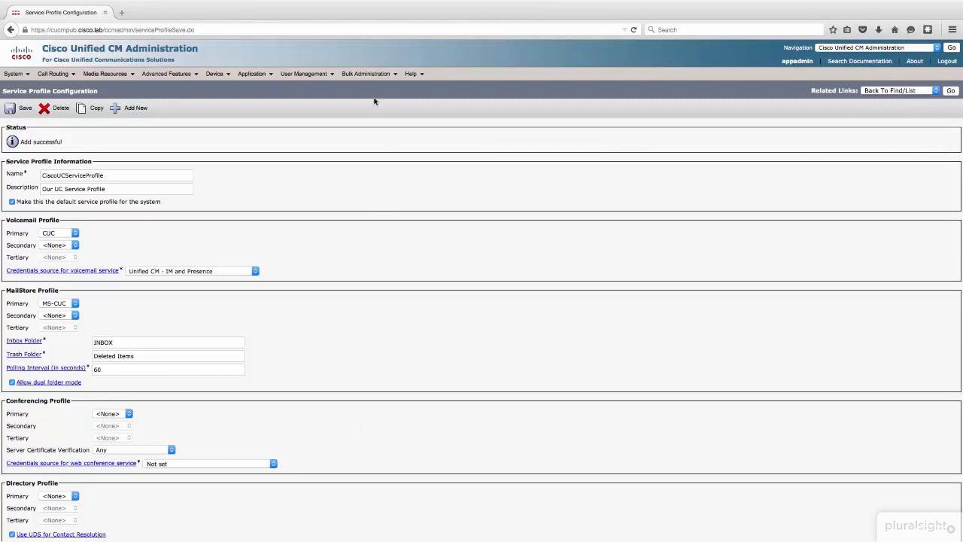
Step: Find all end users and open the existing local user's configuration
mouse_move(338, 78)
left_click(320, 97)
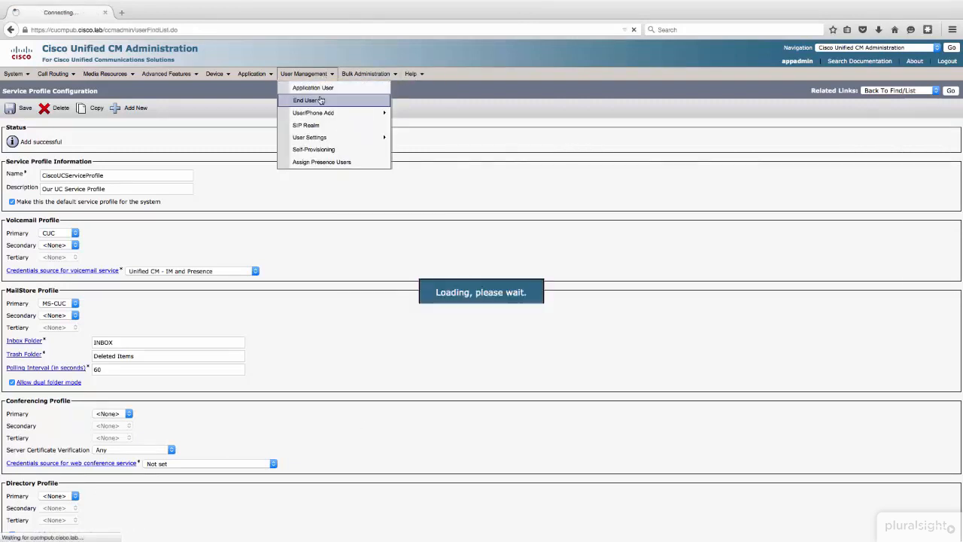
left_click(280, 142)
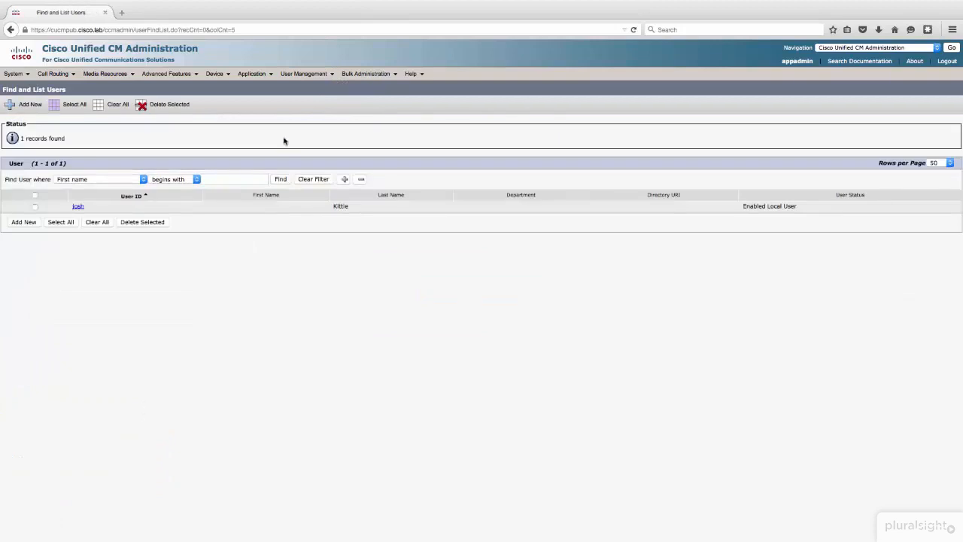
left_click(77, 207)
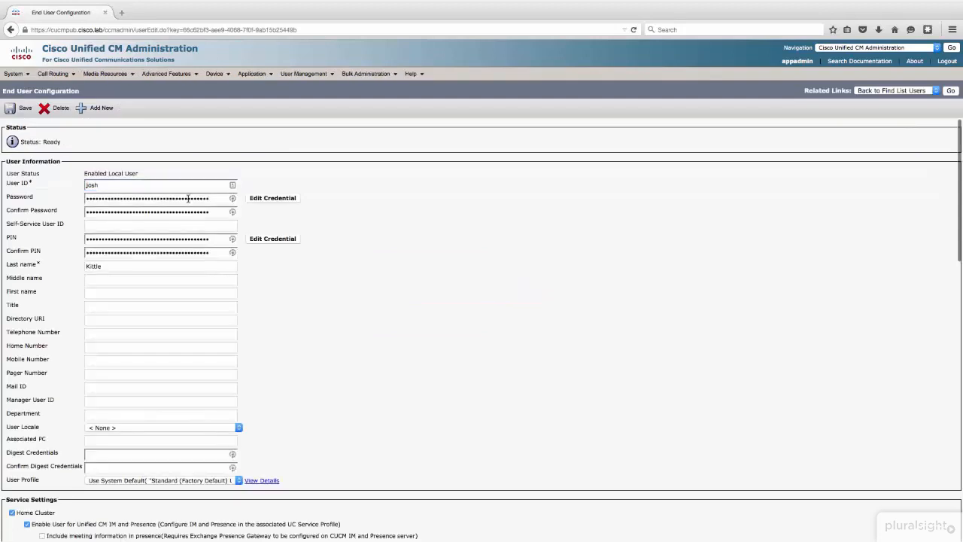
Step: Review the end user's service settings, CTI device control and access permissions, and save the user
scroll(248, 356, "down", 5)
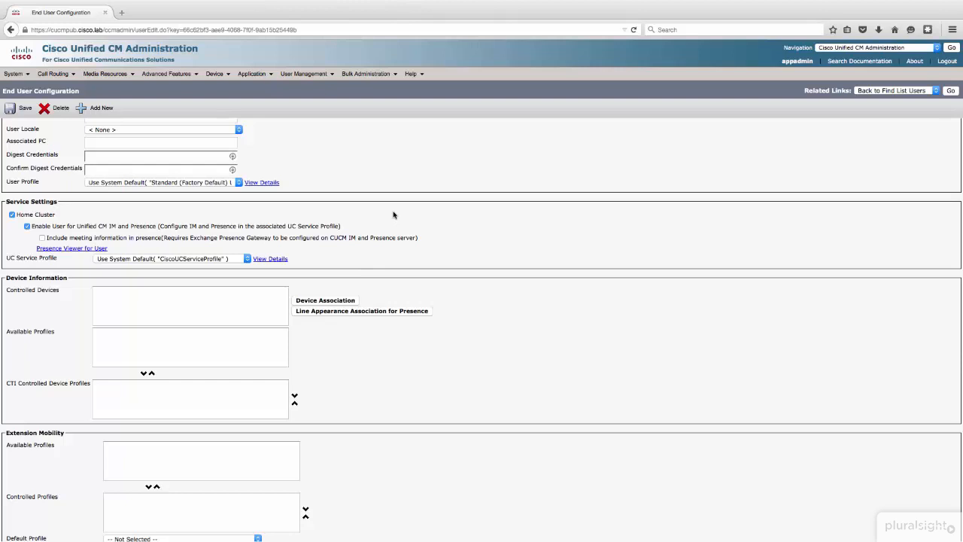
scroll(392, 215, "down", 10)
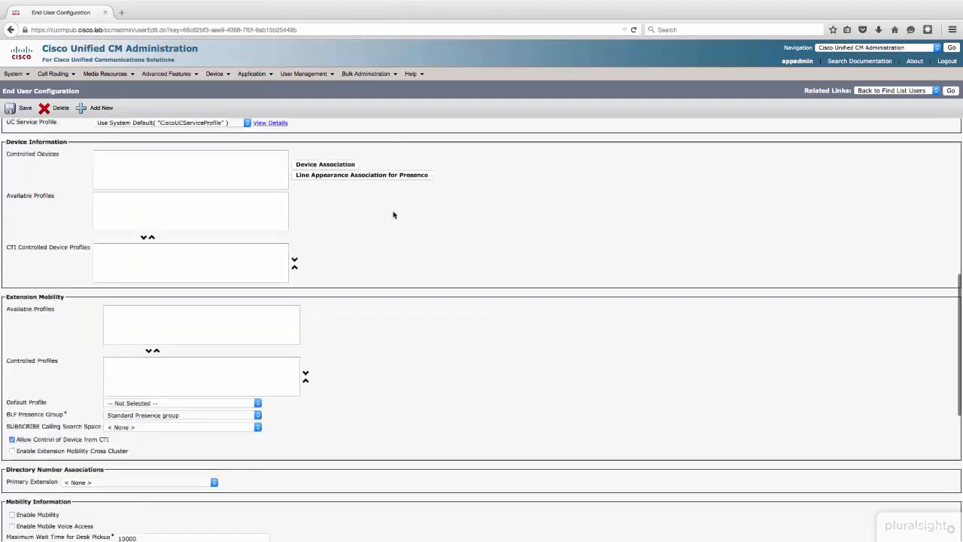
scroll(393, 216, "down", 1)
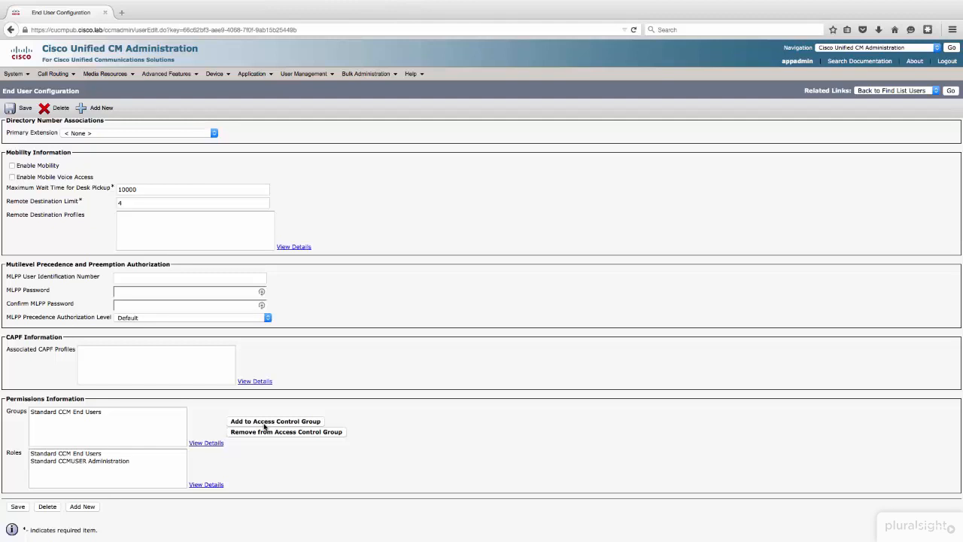
scroll(263, 426, "up", 10)
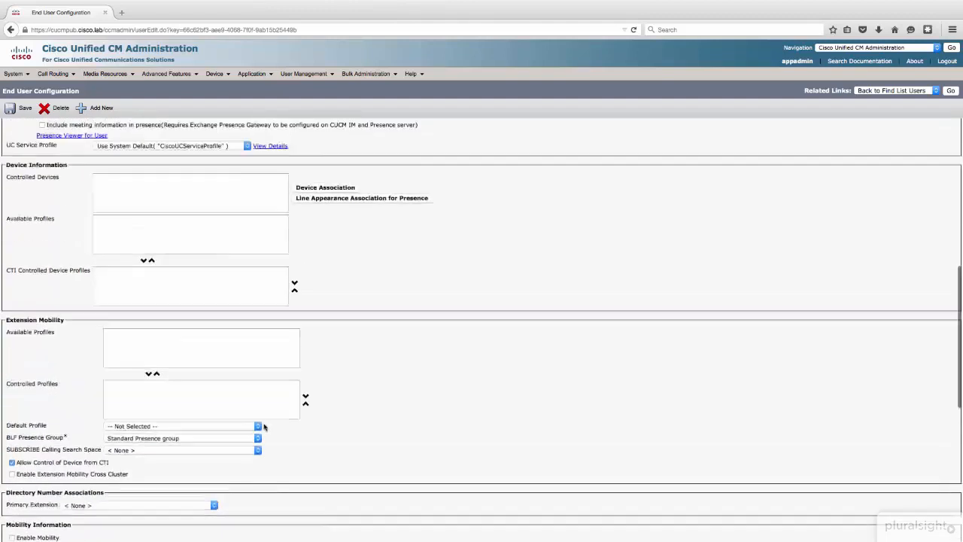
scroll(263, 426, "up", 5)
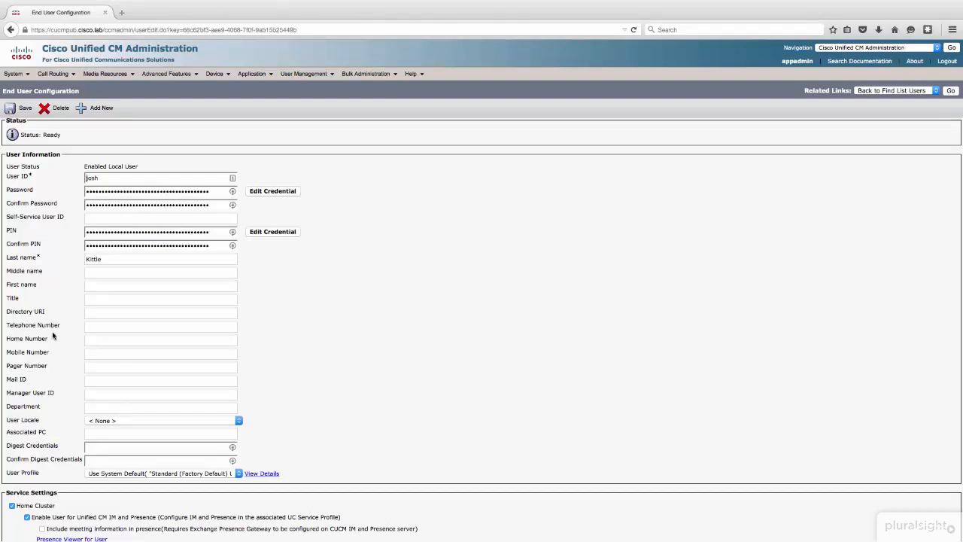
left_click(20, 110)
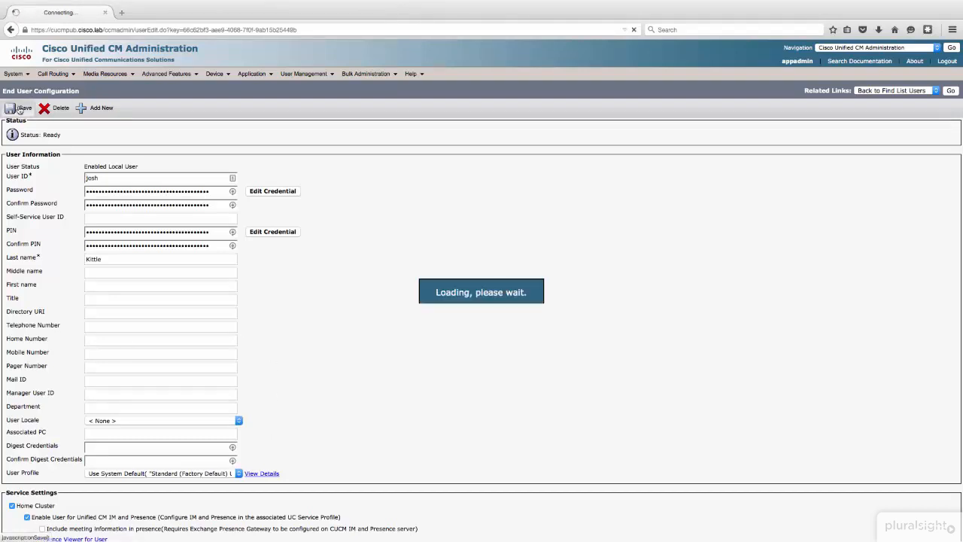